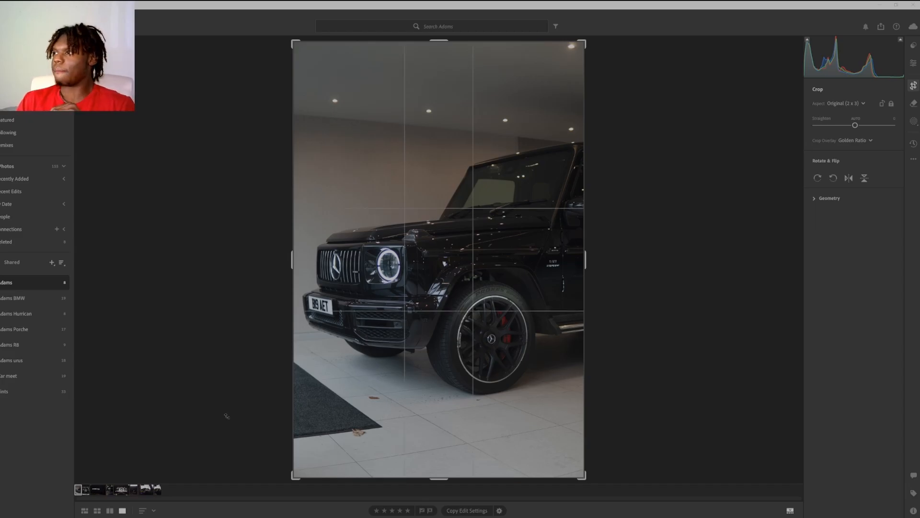
# - Crop the photo with a custom 5 x 4 aspect ratio, shift the car slightly lower in the frame and apply the crop
pyautogui.click(845, 103)
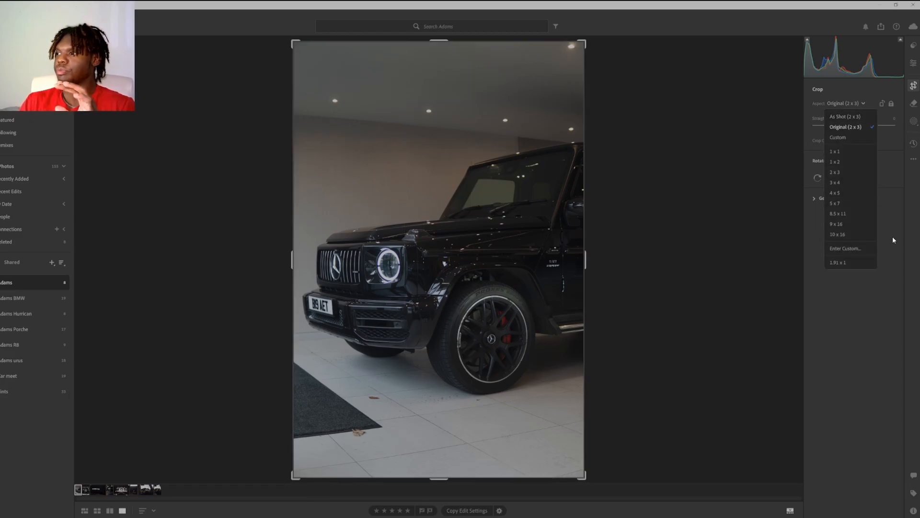
pyautogui.click(861, 251)
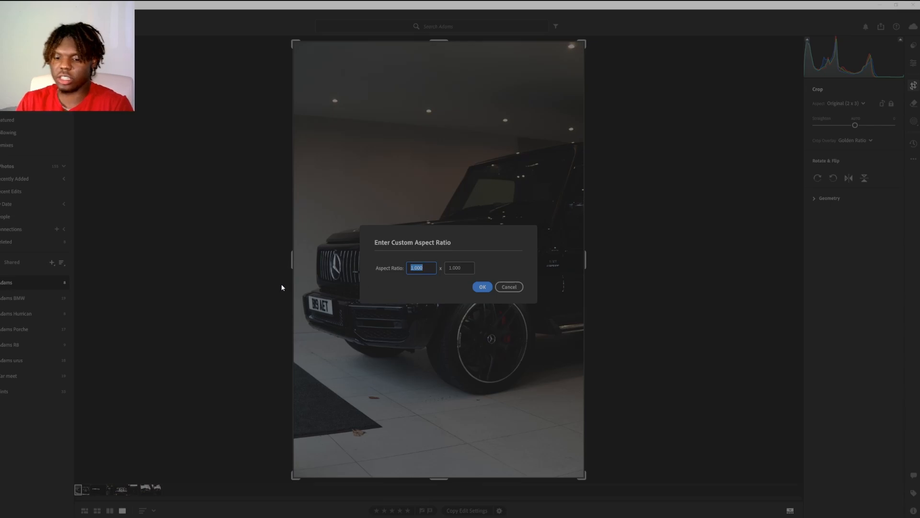
pyautogui.write('5')
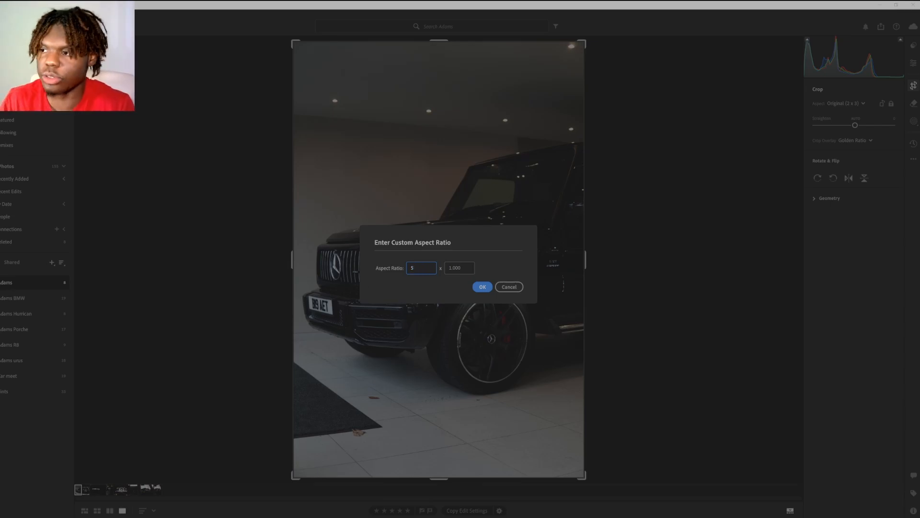
pyautogui.press('Tab')
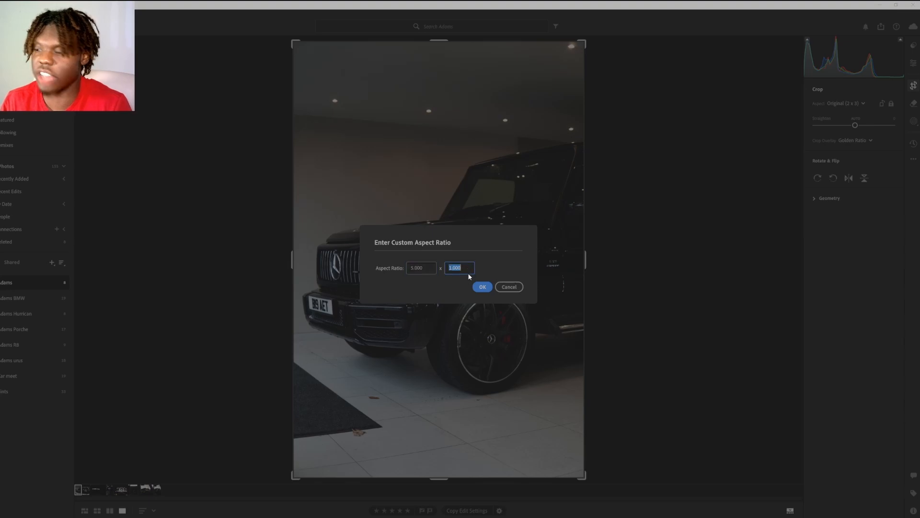
pyautogui.write('4')
pyautogui.press('Return')
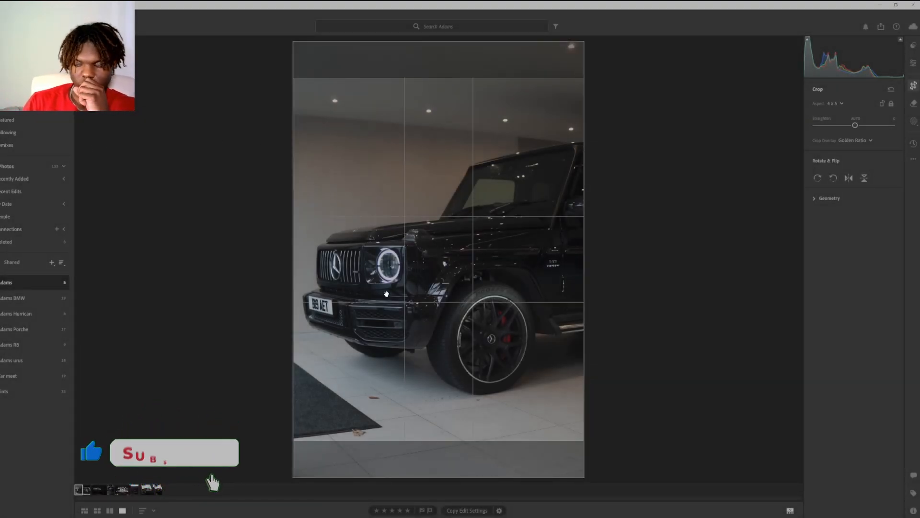
pyautogui.moveTo(446, 244); pyautogui.dragTo(449, 256)
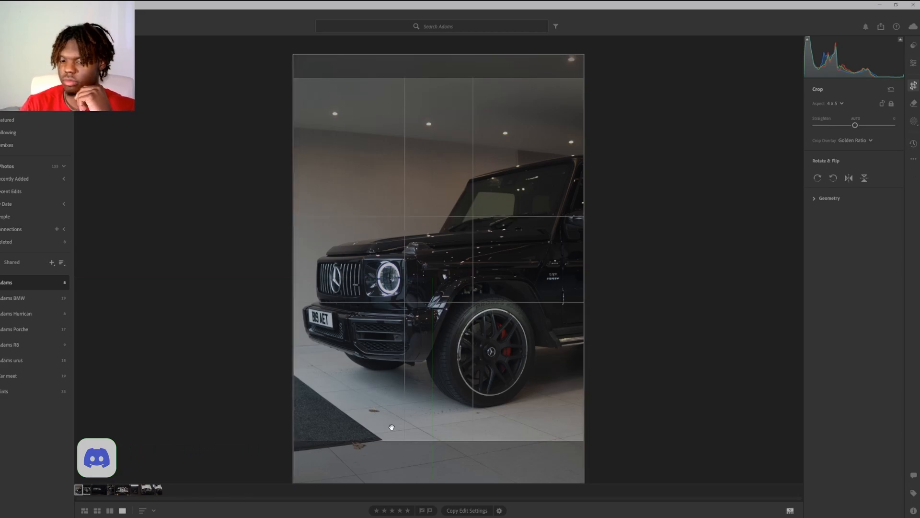
pyautogui.press('Return')
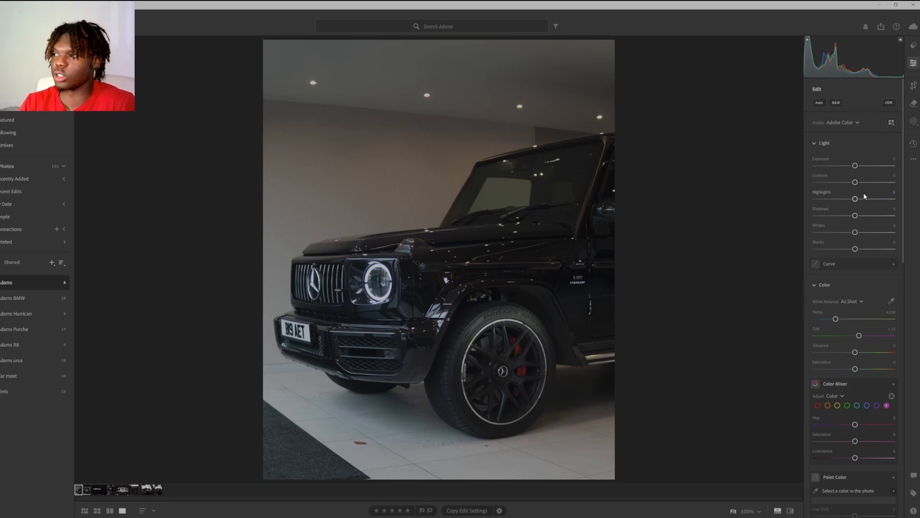
# - Try a strongly darkened exposure, and settle the photo's exposure at about +0.56
pyautogui.moveTo(855, 165); pyautogui.dragTo(833, 176)
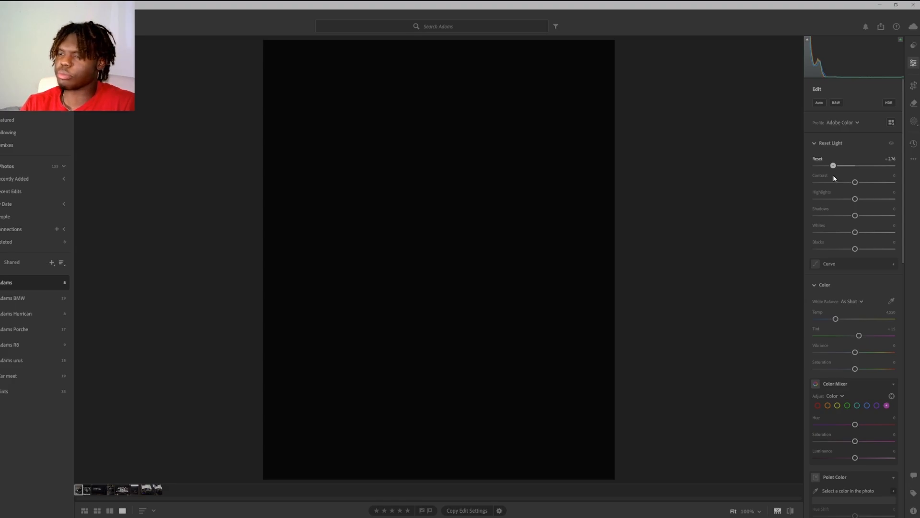
pyautogui.moveTo(833, 176); pyautogui.dragTo(860, 178)
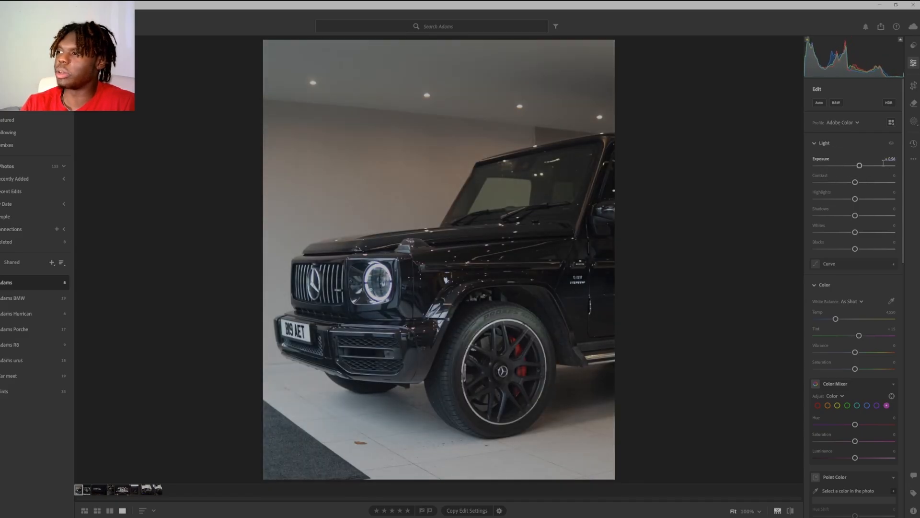
pyautogui.press('alt')
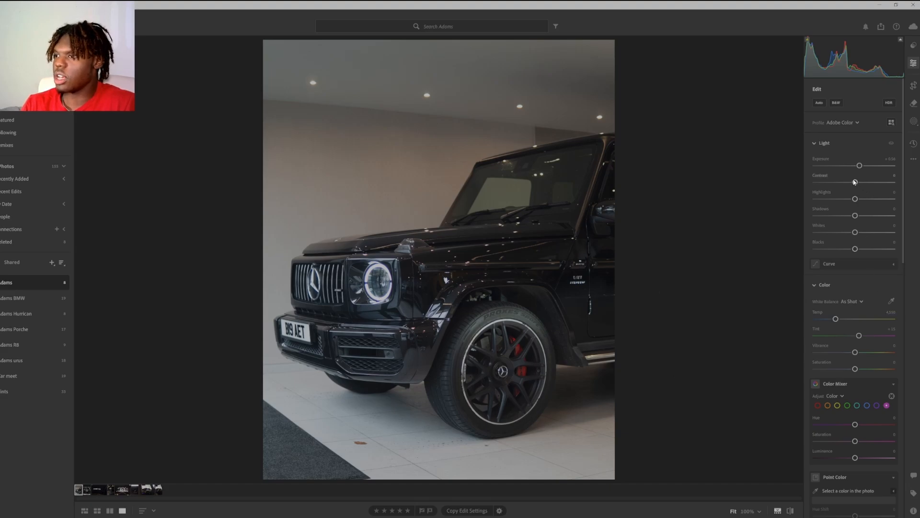
# - Raise the photo's contrast to about +30 and lower the highlights to about -50
pyautogui.moveTo(855, 182); pyautogui.dragTo(865, 188)
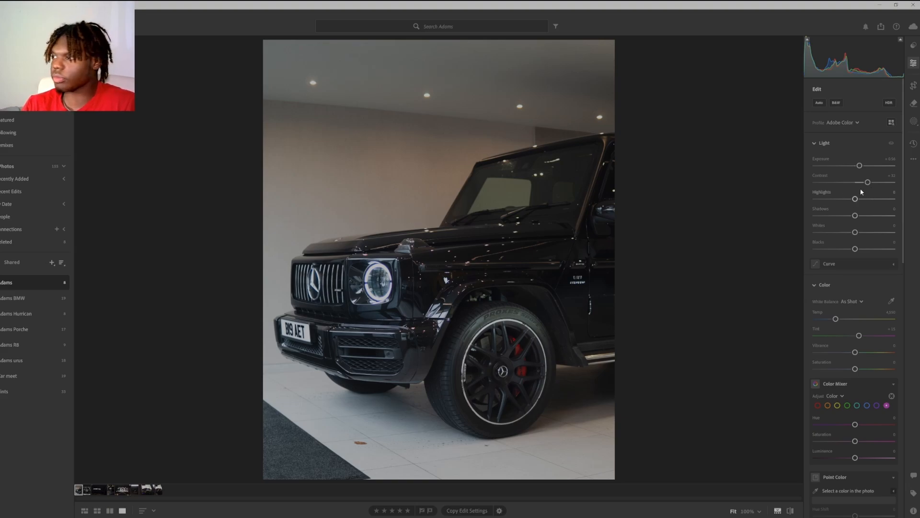
pyautogui.moveTo(853, 201); pyautogui.dragTo(836, 212)
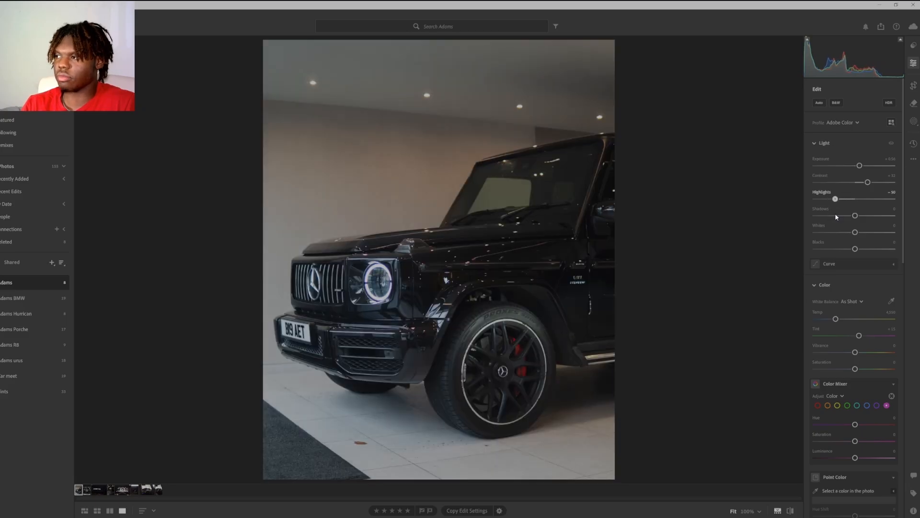
pyautogui.press('alt')
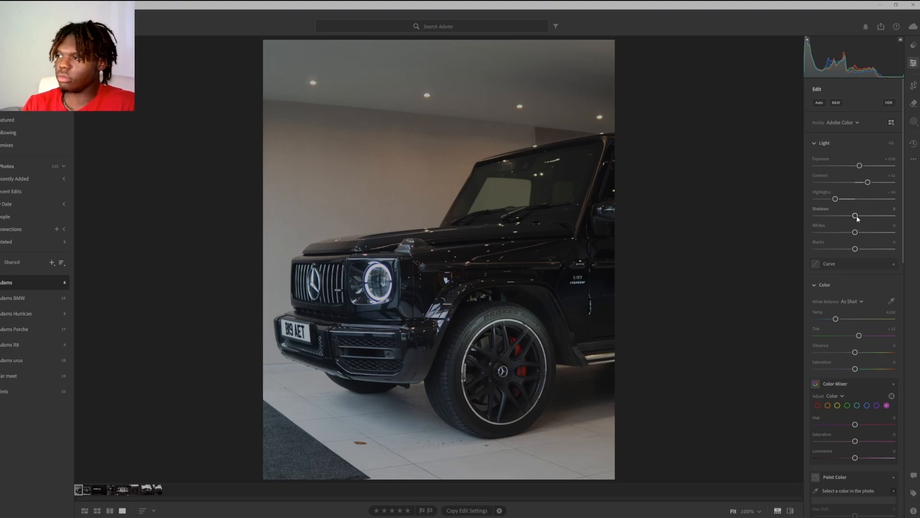
# - Lift the photo's shadows, trying different amounts, and set them to exactly +21
pyautogui.moveTo(856, 216)
pyautogui.mouseDown()
pyautogui.moveTo(847, 219)
pyautogui.moveTo(865, 218)
pyautogui.moveTo(858, 217)
pyautogui.mouseUp()
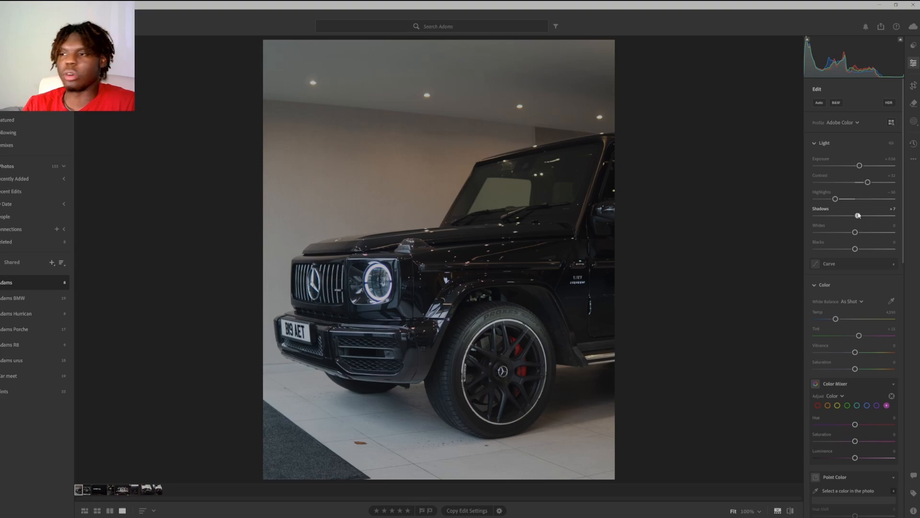
pyautogui.moveTo(859, 215)
pyautogui.mouseDown()
pyautogui.moveTo(850, 216)
pyautogui.moveTo(865, 216)
pyautogui.mouseUp()
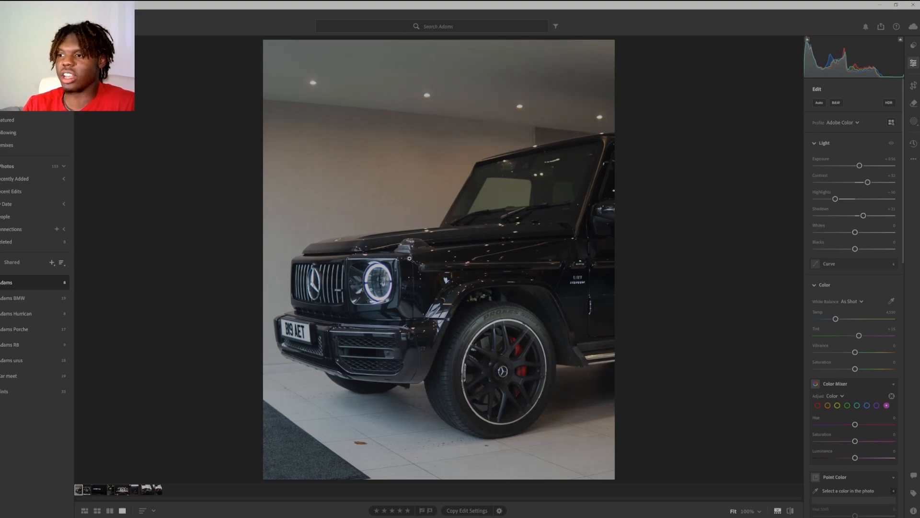
pyautogui.moveTo(866, 216)
pyautogui.mouseDown()
pyautogui.moveTo(840, 218)
pyautogui.moveTo(863, 218)
pyautogui.mouseUp()
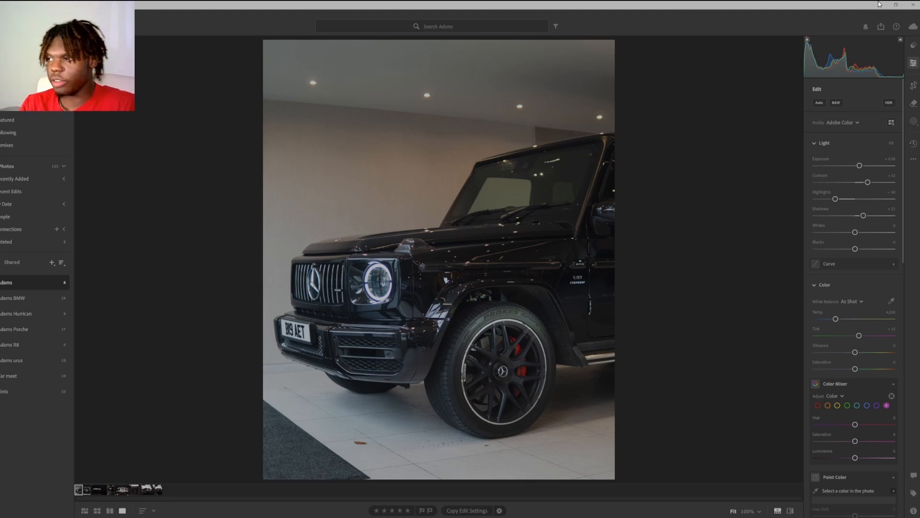
pyautogui.moveTo(859, 216)
pyautogui.mouseDown()
pyautogui.moveTo(838, 215)
pyautogui.moveTo(892, 218)
pyautogui.moveTo(760, 214)
pyautogui.moveTo(866, 217)
pyautogui.mouseUp()
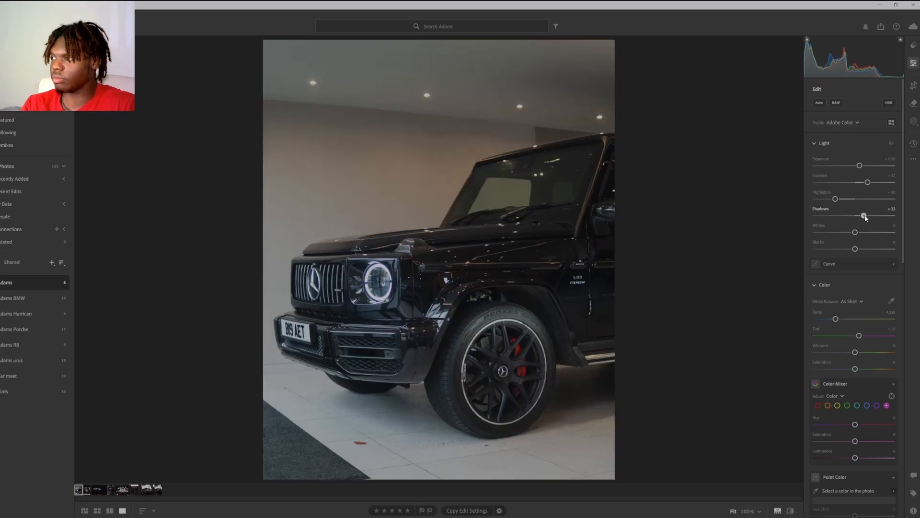
pyautogui.click(892, 209)
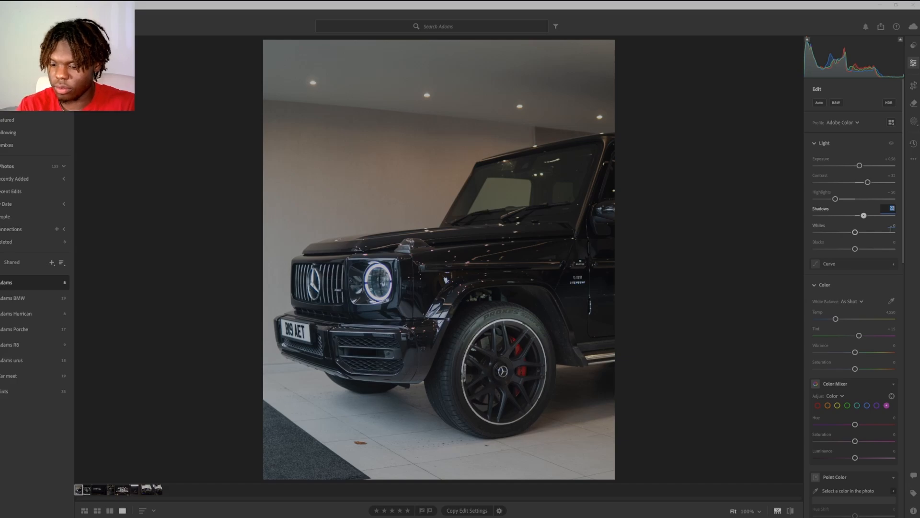
pyautogui.write('21')
pyautogui.press('Return')
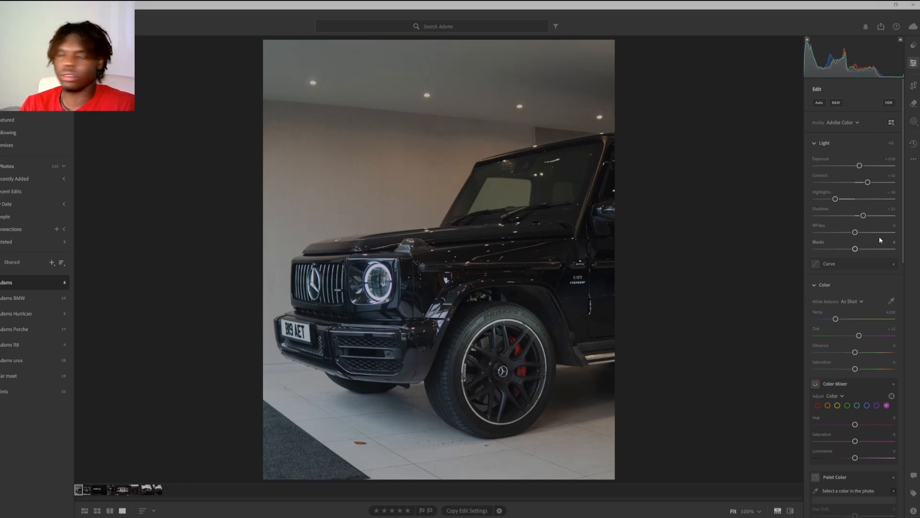
# - Lower the photo's whites to about -36 and raise the blacks to about +16
pyautogui.moveTo(855, 232)
pyautogui.mouseDown()
pyautogui.moveTo(881, 236)
pyautogui.moveTo(843, 246)
pyautogui.mouseUp()
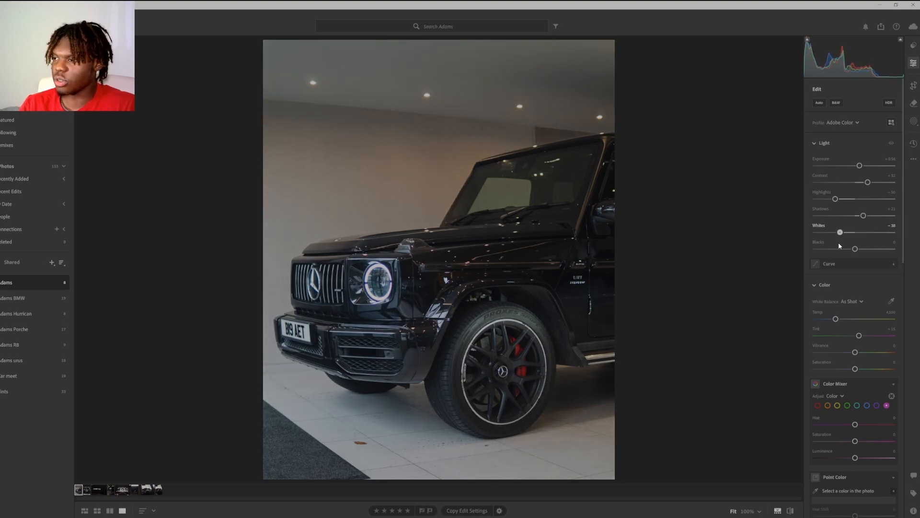
pyautogui.moveTo(859, 248); pyautogui.dragTo(862, 249)
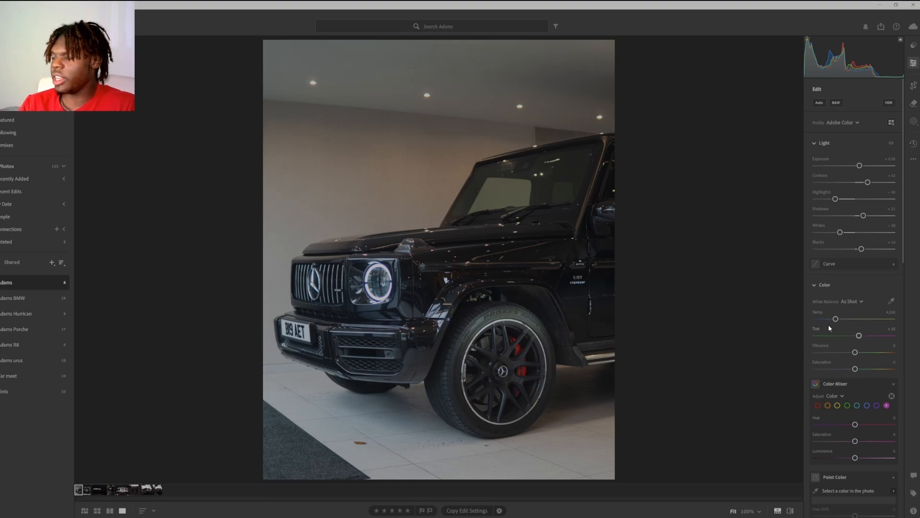
# - In the color mixer, set the reds to about +52 saturation and -51 luminance, and the oranges to about -68 saturation
pyautogui.scroll(-1, 854, 377)
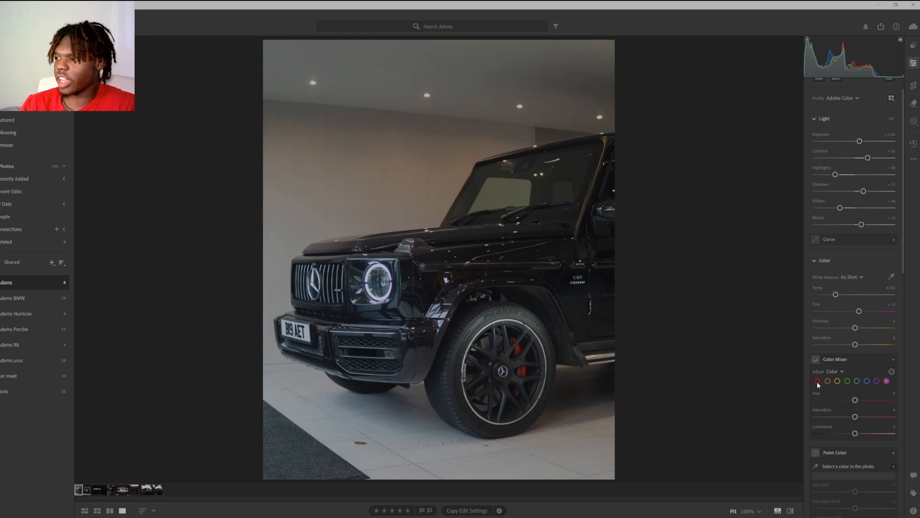
pyautogui.moveTo(858, 417); pyautogui.dragTo(873, 415)
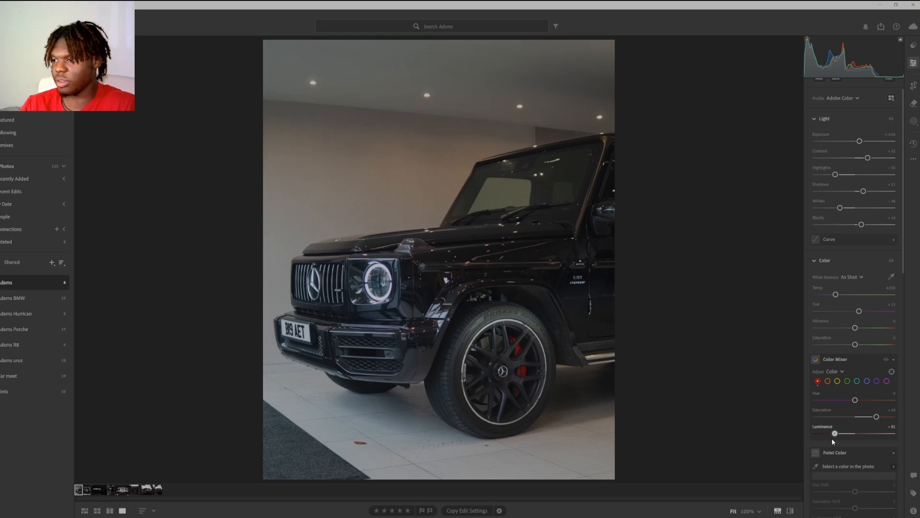
pyautogui.click(828, 381)
pyautogui.moveTo(855, 417); pyautogui.dragTo(841, 416)
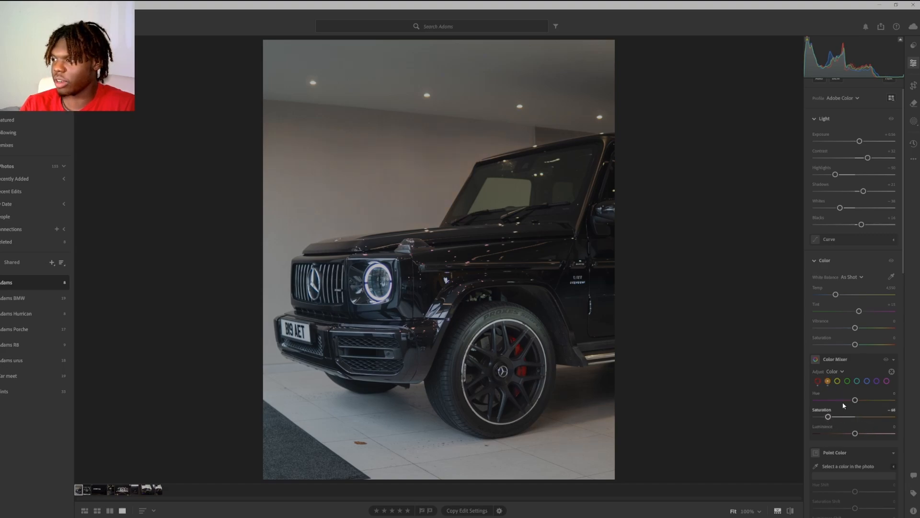
# - In the color mixer, reduce the saturation of the yellows to about -86 and of the greens to about -99
pyautogui.click(838, 381)
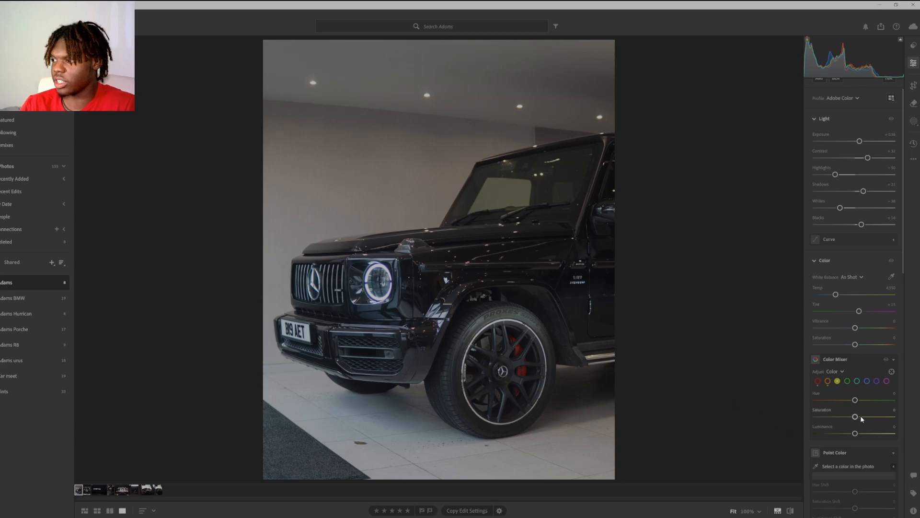
pyautogui.moveTo(856, 416); pyautogui.dragTo(821, 427)
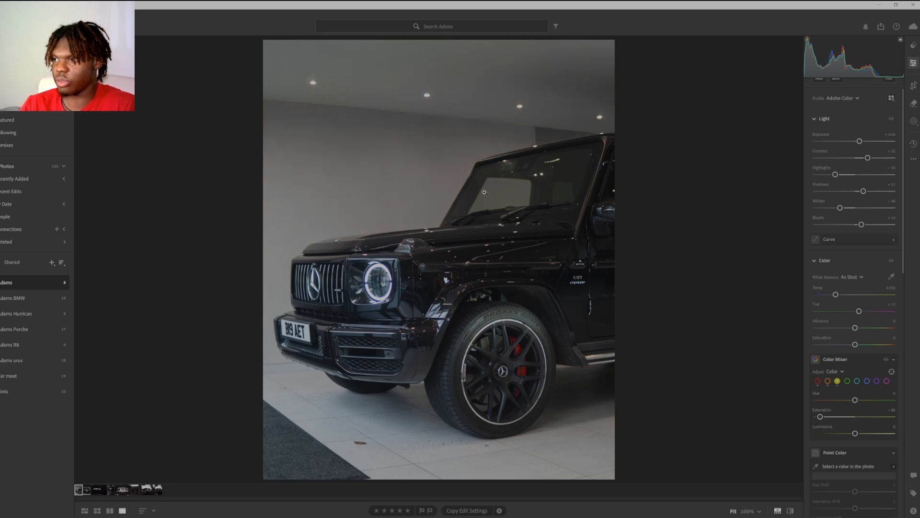
pyautogui.click(847, 381)
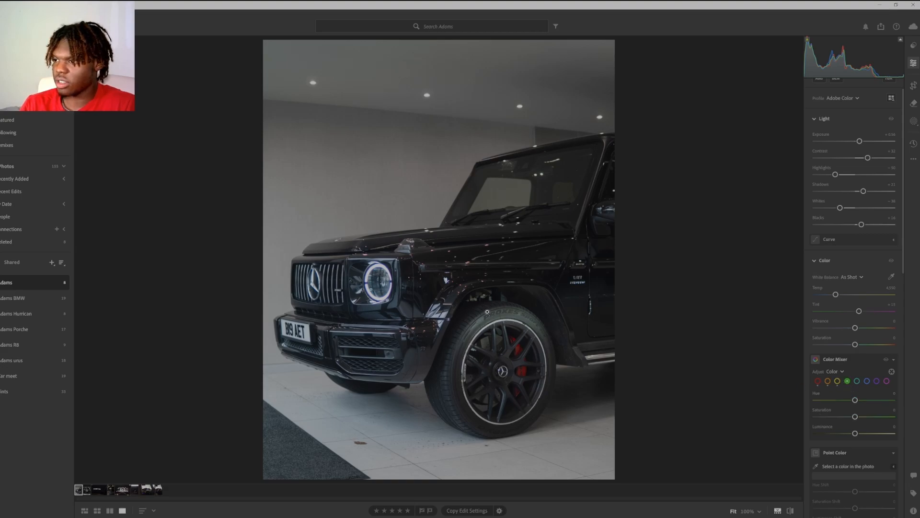
pyautogui.moveTo(855, 416); pyautogui.dragTo(836, 418)
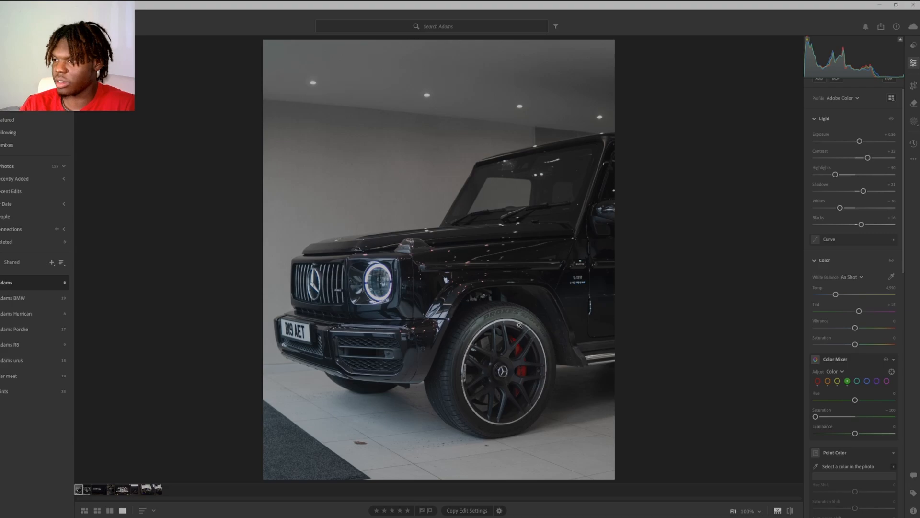
pyautogui.moveTo(815, 416)
pyautogui.mouseDown()
pyautogui.moveTo(828, 417)
pyautogui.moveTo(816, 416)
pyautogui.mouseUp()
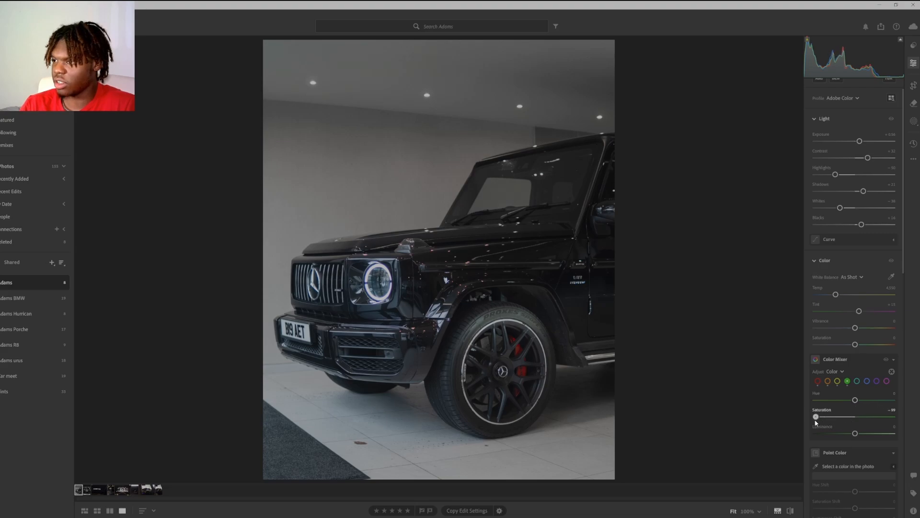
# - In the color mixer, fully desaturate the aquas and lower the saturation of the blues to about -43
pyautogui.click(857, 381)
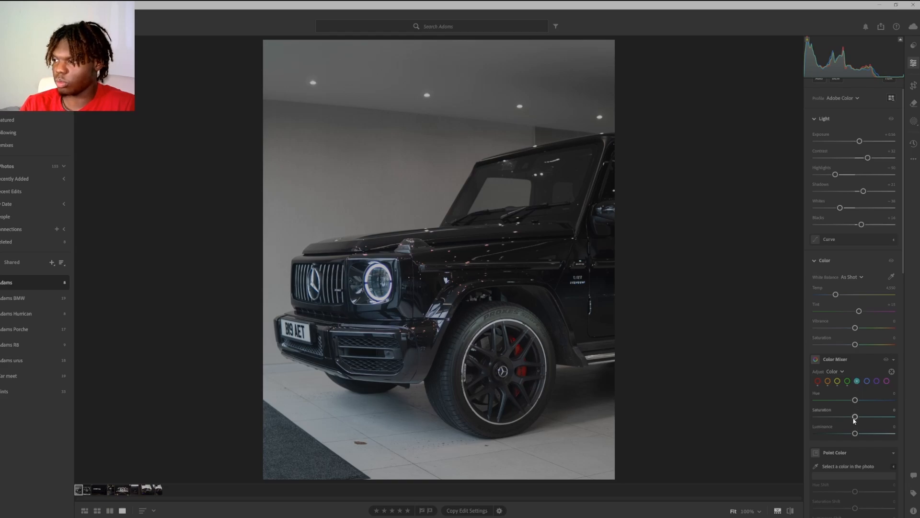
pyautogui.moveTo(855, 417); pyautogui.dragTo(759, 425)
pyautogui.click(867, 380)
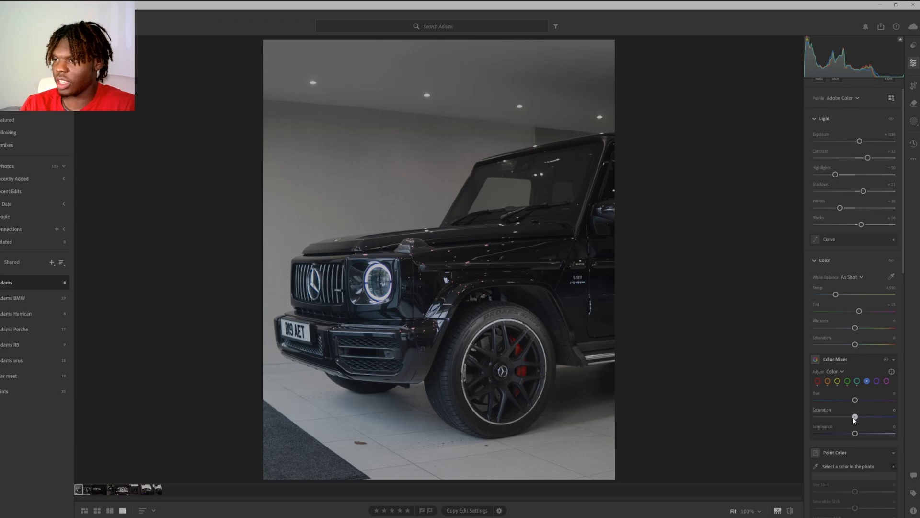
pyautogui.moveTo(856, 416); pyautogui.dragTo(838, 425)
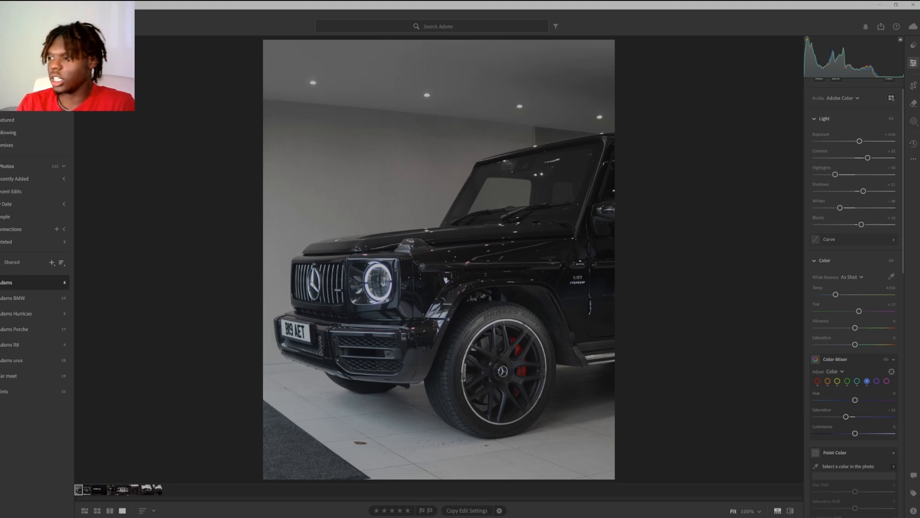
pyautogui.moveTo(846, 416); pyautogui.dragTo(851, 422)
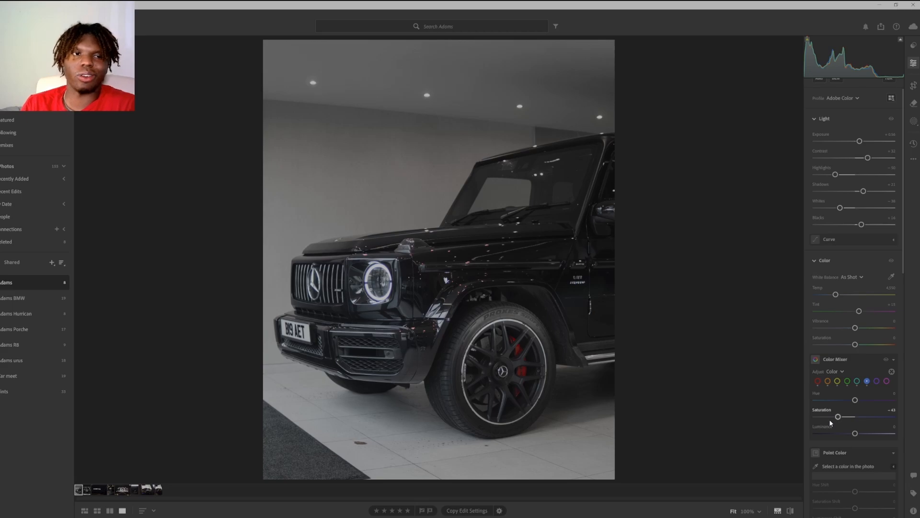
# - In the color mixer, reduce the saturation of the purples and the magentas to the minimum of -100
pyautogui.click(876, 380)
pyautogui.moveTo(855, 417); pyautogui.dragTo(767, 417)
pyautogui.click(887, 381)
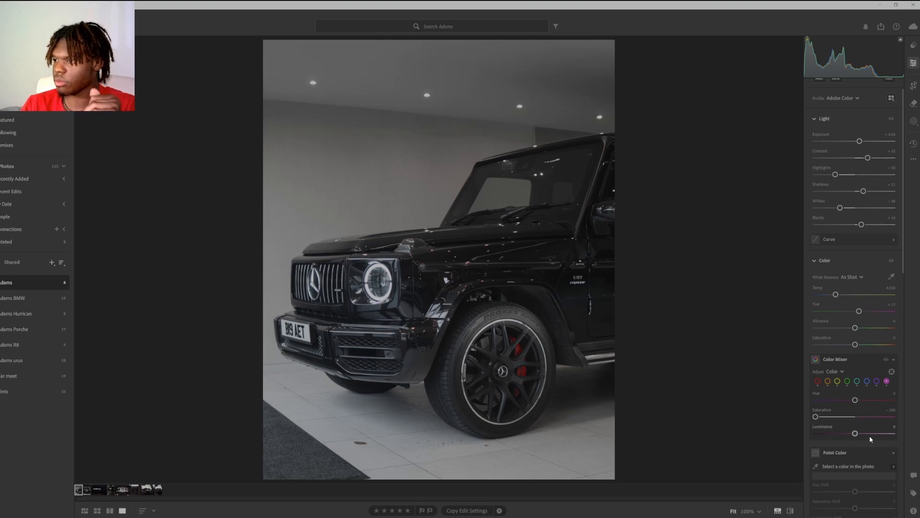
# - Return to the reds in the color mixer and raise their saturation to about +97
pyautogui.click(818, 380)
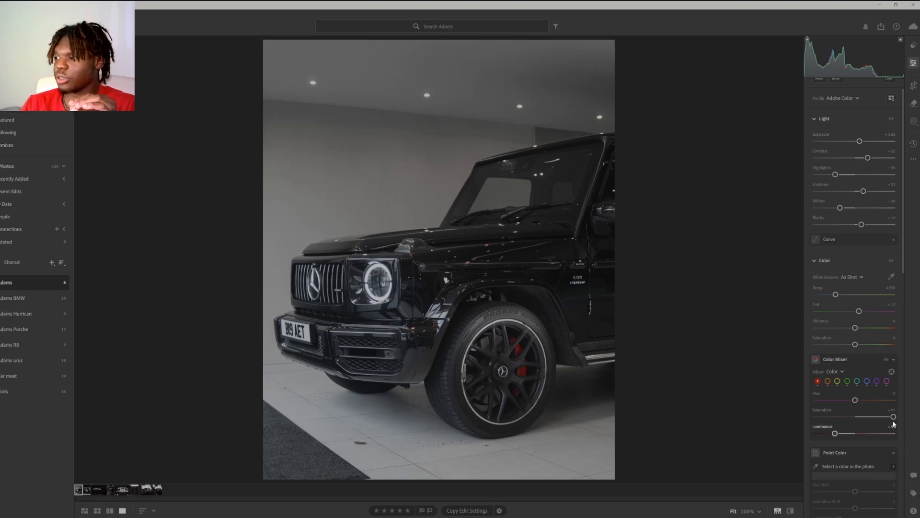
# - In the color mixer, keep the reds' saturation at about +97 and raise their luminance to about +70
pyautogui.moveTo(891, 416); pyautogui.dragTo(894, 416)
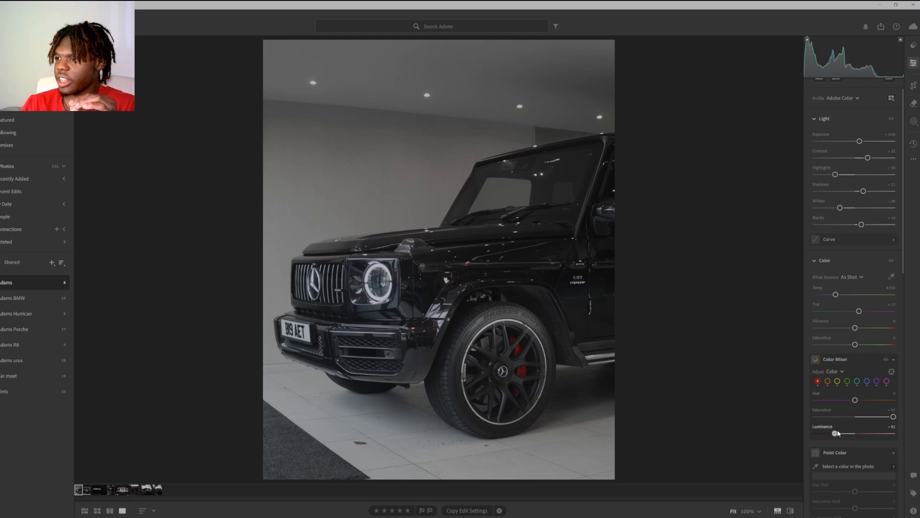
pyautogui.moveTo(835, 433); pyautogui.dragTo(883, 433)
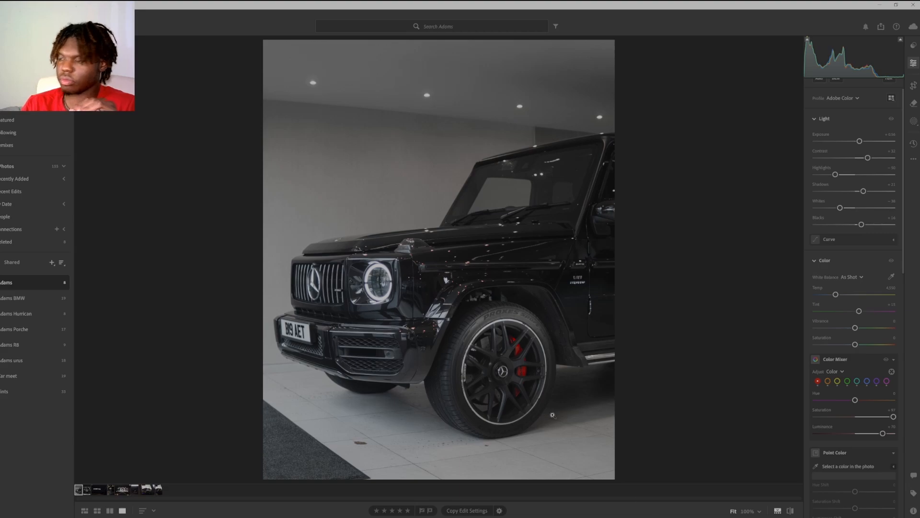
# - In color grading, tint the midtones and highlights a faint yellow and the shadows a faint blue
pyautogui.scroll(-5, 863, 453)
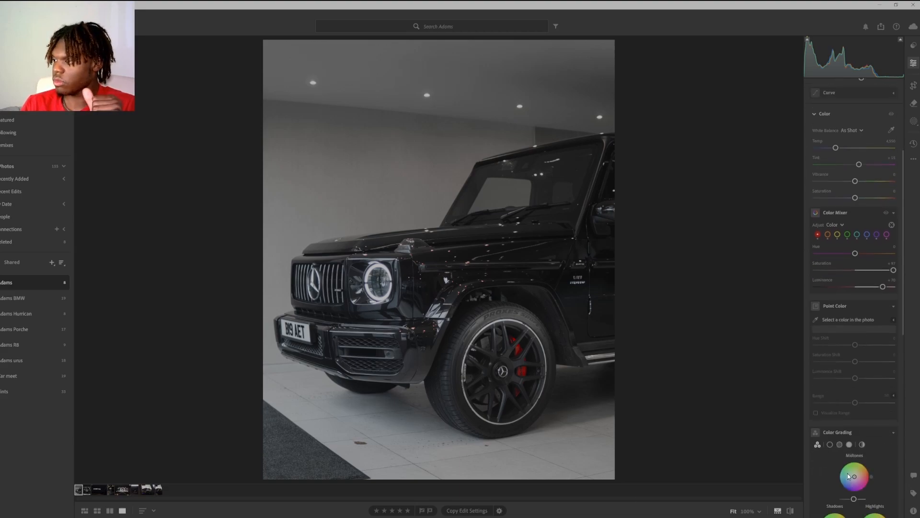
pyautogui.scroll(-3, 848, 472)
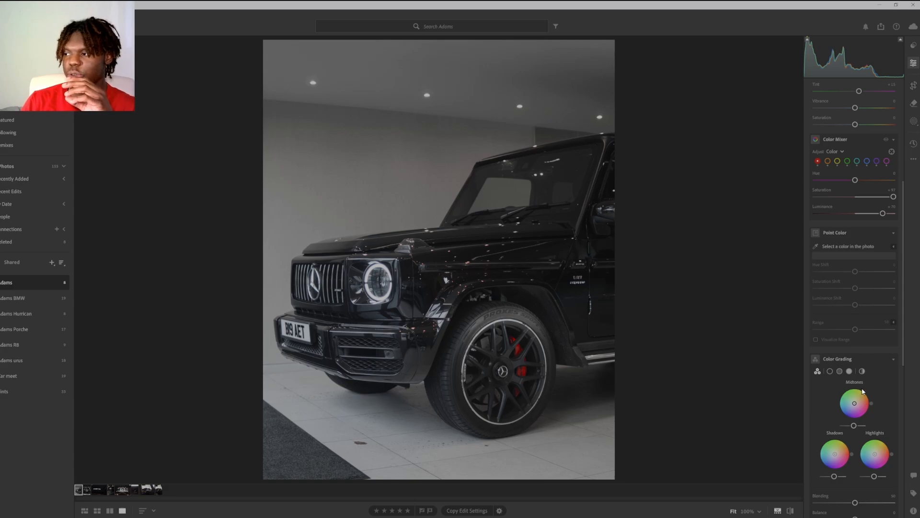
pyautogui.moveTo(866, 398); pyautogui.dragTo(858, 403)
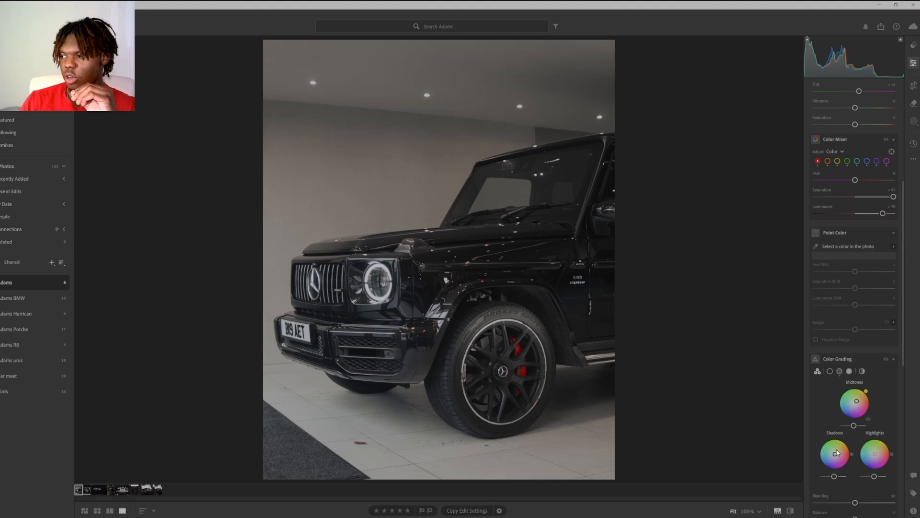
pyautogui.moveTo(835, 454); pyautogui.dragTo(834, 476)
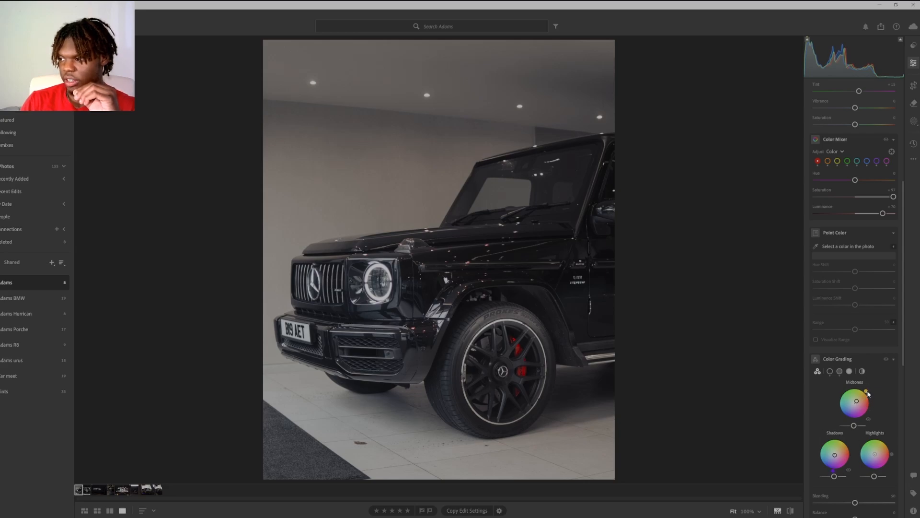
pyautogui.moveTo(868, 392); pyautogui.dragTo(863, 386)
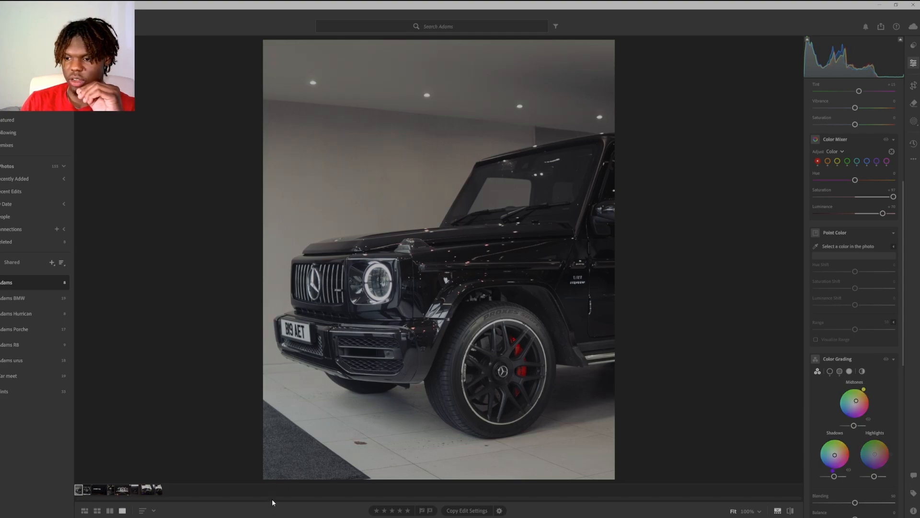
pyautogui.moveTo(891, 445); pyautogui.dragTo(875, 456)
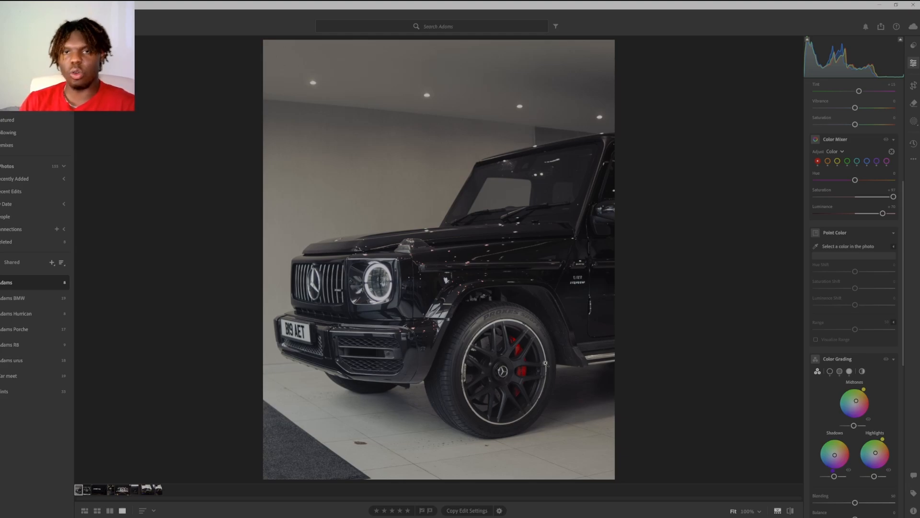
# - Compare the edited photo with the original by toggling the original view on and off several times
pyautogui.press('\\')
pyautogui.press('\\')
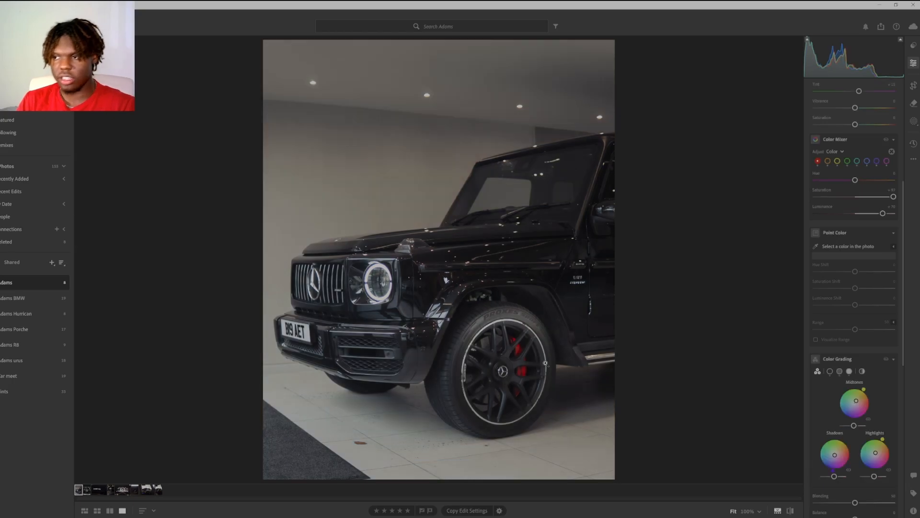
pyautogui.press('\\')
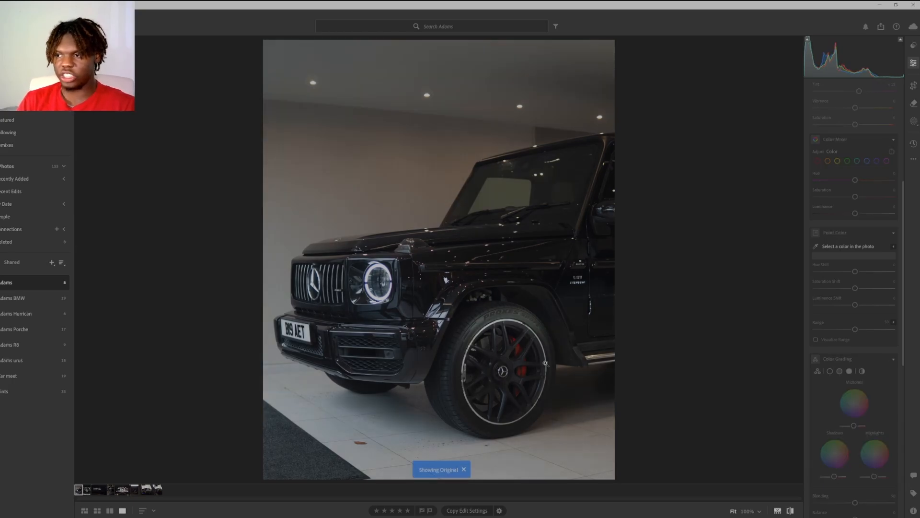
pyautogui.press('\\')
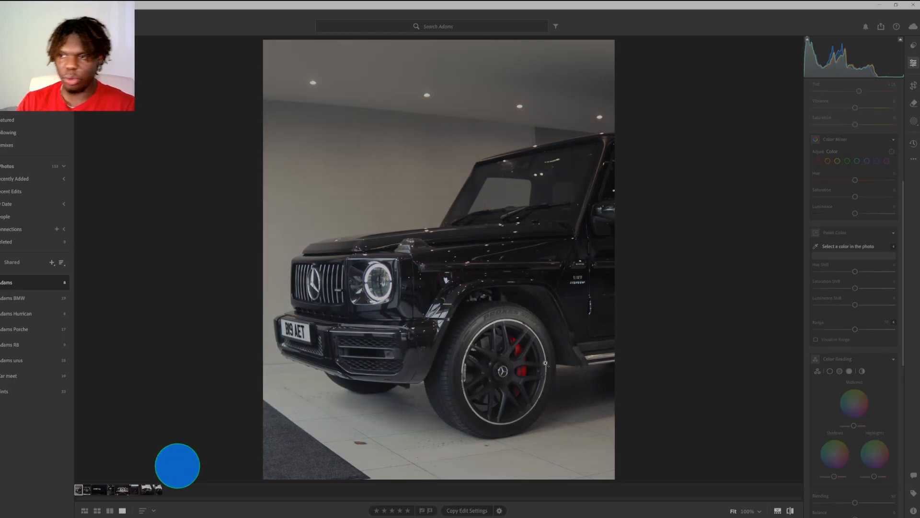
pyautogui.press('\\')
pyautogui.press('\\')
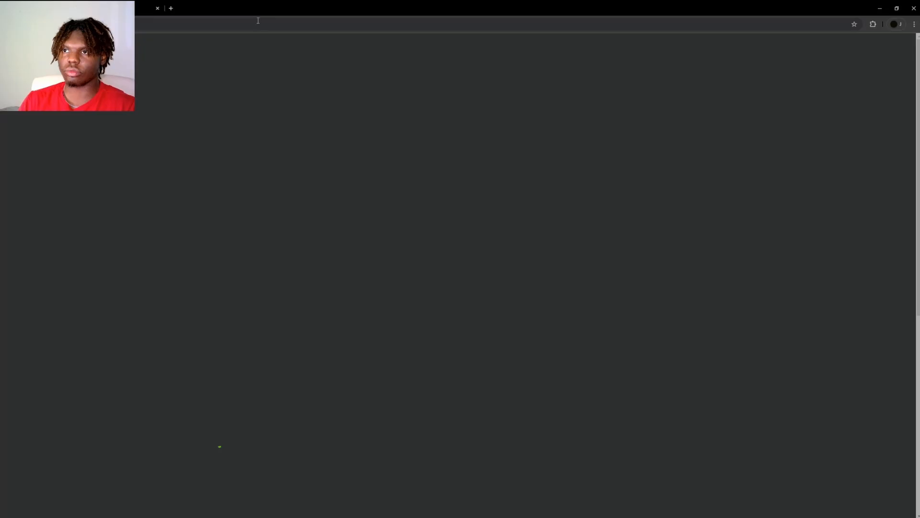
# - Switch to Chrome, search for the Adobe Color wheel and open the color palette generator page
pyautogui.write('adobe')
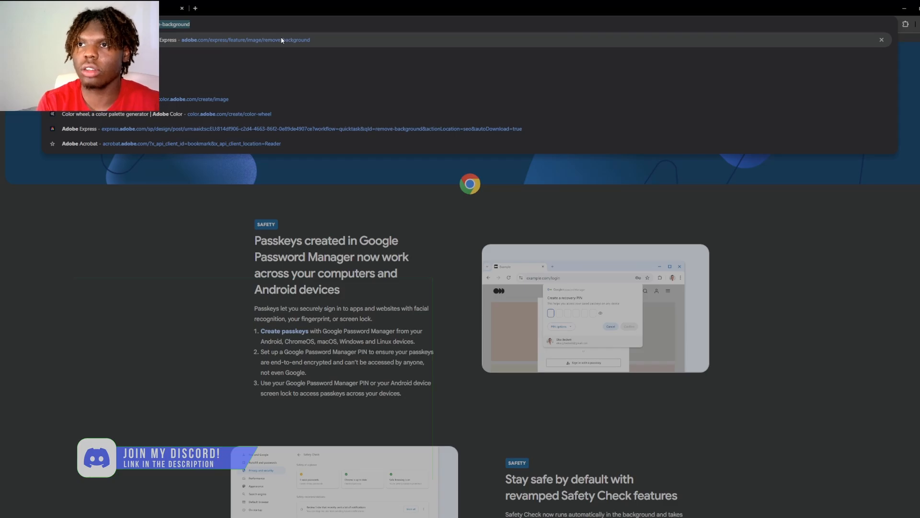
pyautogui.click(282, 41)
pyautogui.write('color')
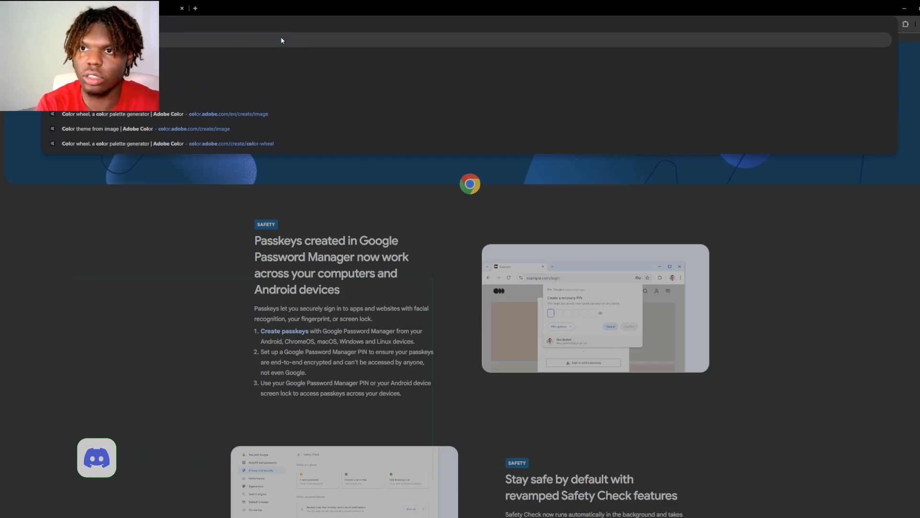
pyautogui.press('Down')
pyautogui.press('Return')
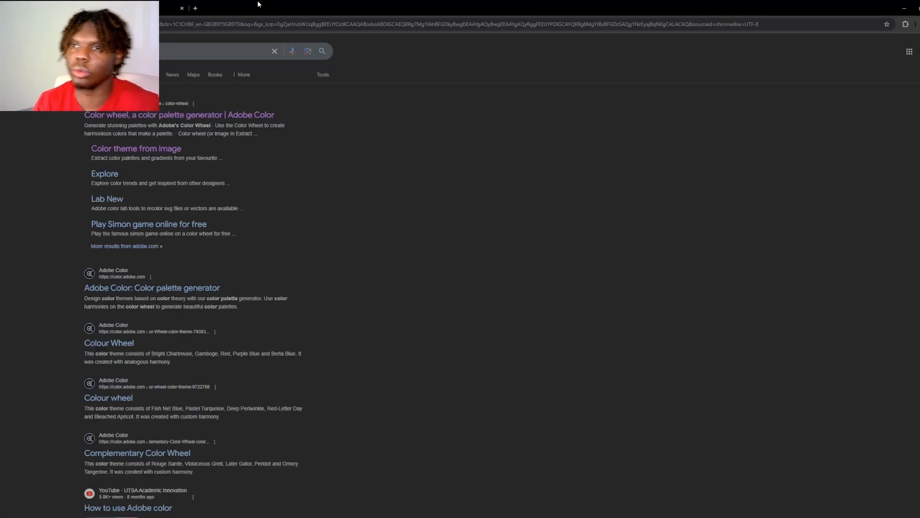
pyautogui.click(213, 118)
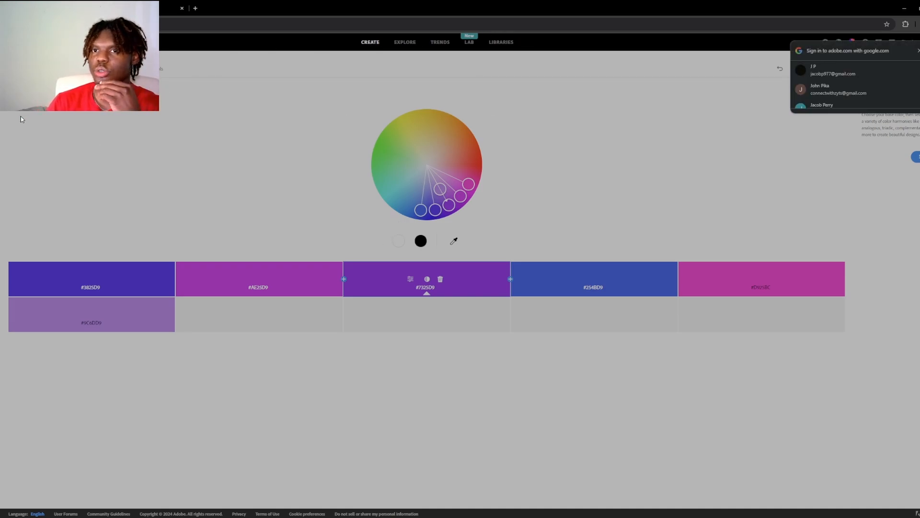
# - Try the Monochromatic and Complementary harmony rules on the color wheel and rotate the complementary pair around orange and blue
pyautogui.click(38, 98)
pyautogui.click(37, 129)
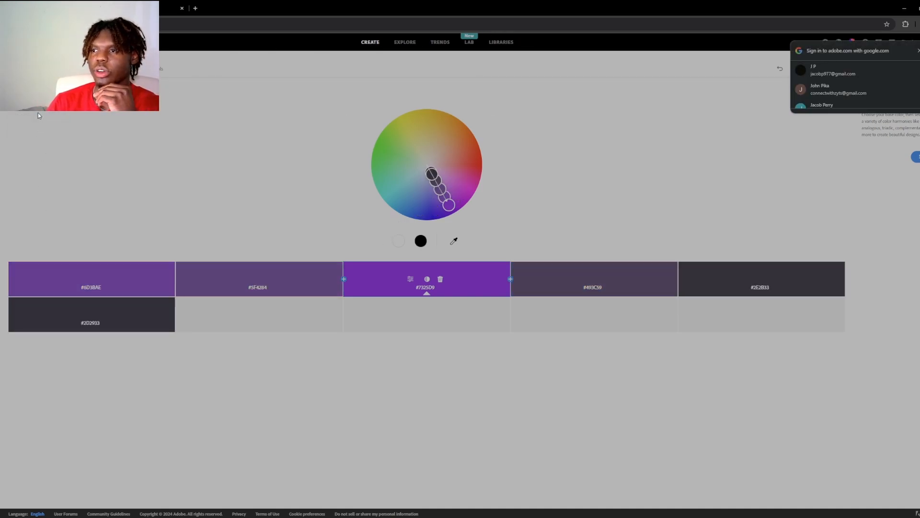
pyautogui.click(38, 98)
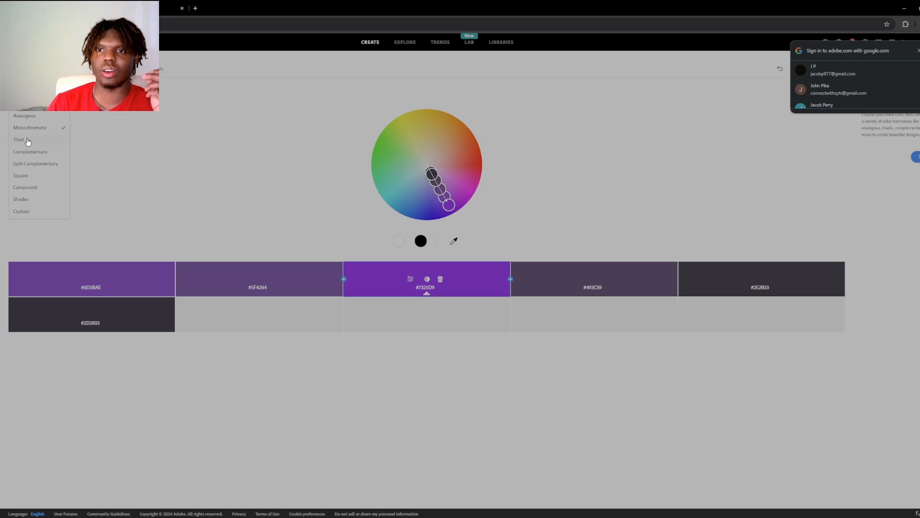
pyautogui.click(28, 139)
pyautogui.click(31, 151)
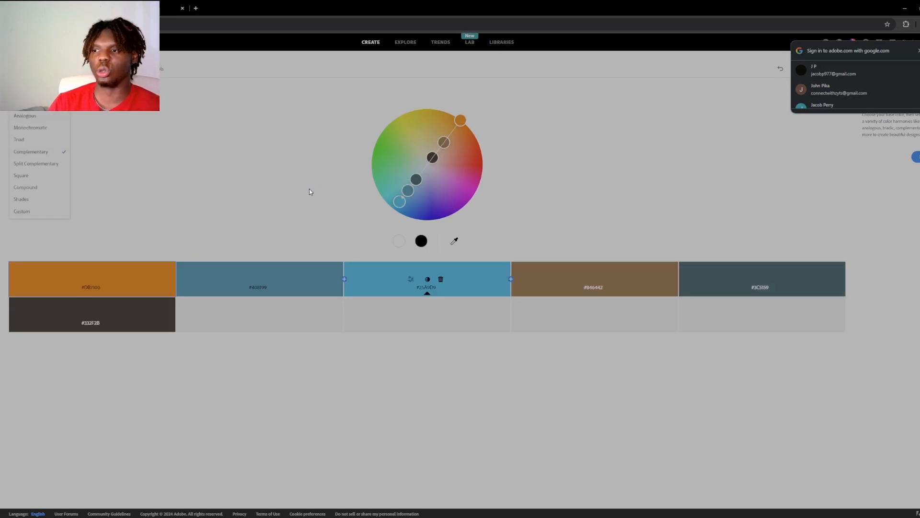
pyautogui.moveTo(460, 120)
pyautogui.mouseDown()
pyautogui.moveTo(467, 125)
pyautogui.moveTo(459, 119)
pyautogui.mouseUp()
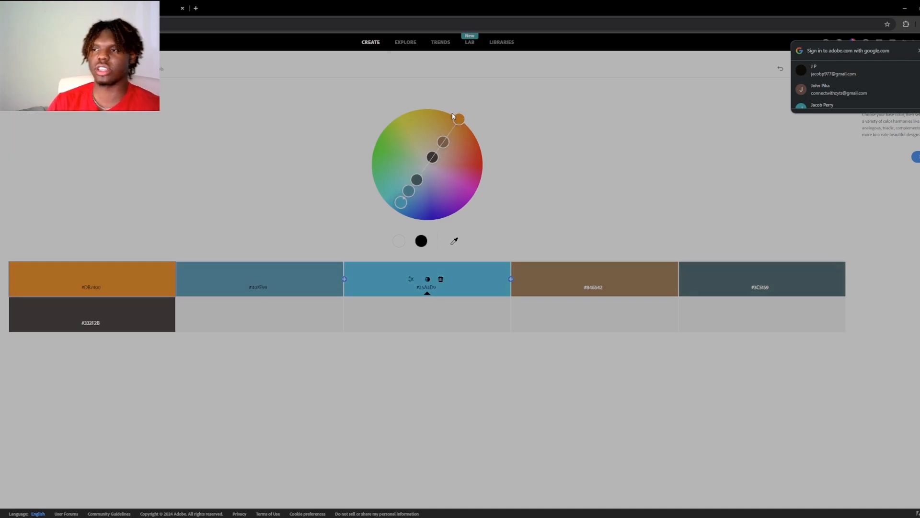
pyautogui.moveTo(459, 119); pyautogui.dragTo(469, 117)
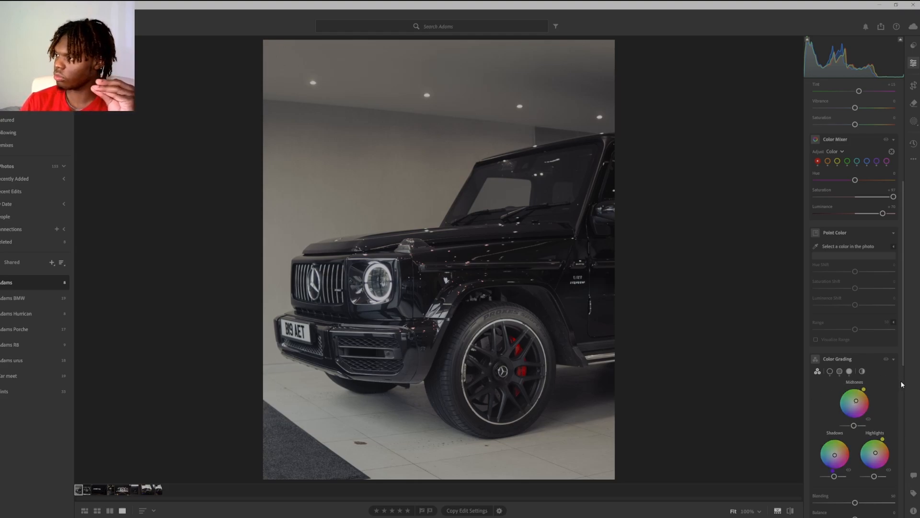
# - Return to Lightroom and set the color grading blending to about 69 and the balance to about +7
pyautogui.scroll(-3, 865, 283)
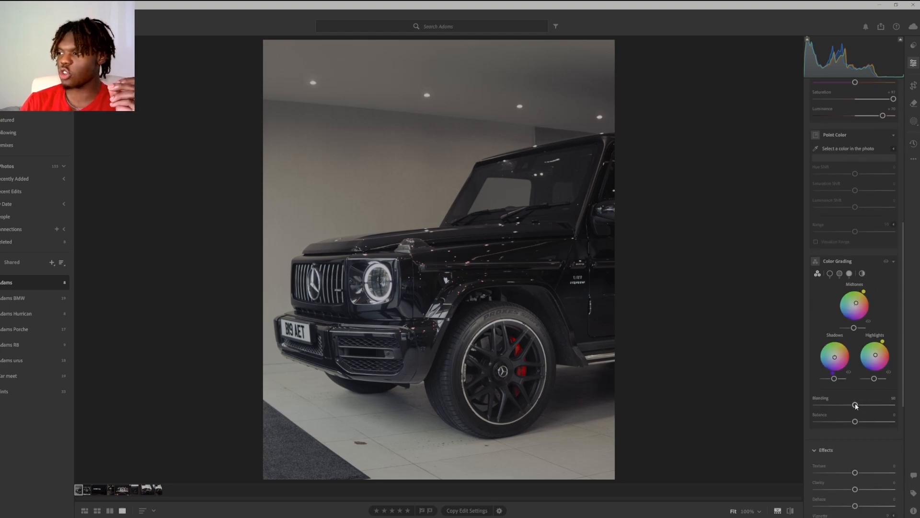
pyautogui.moveTo(856, 404); pyautogui.dragTo(830, 416)
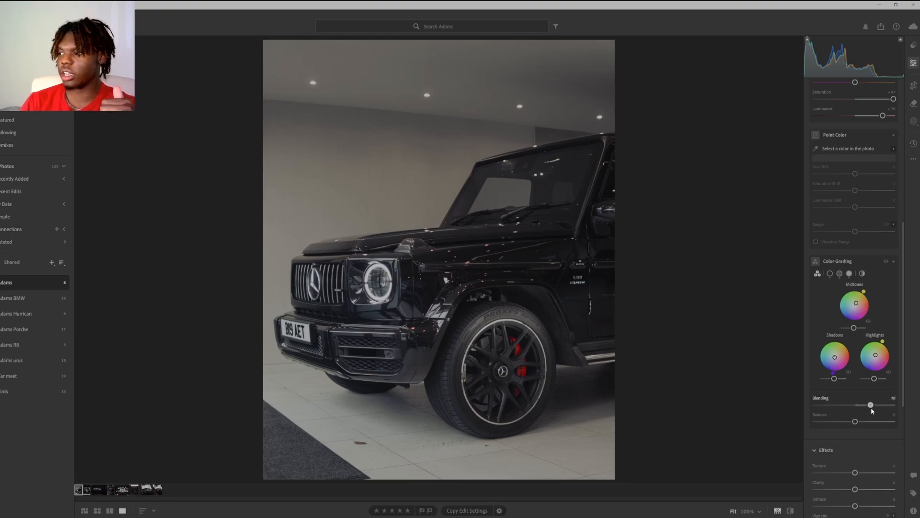
pyautogui.moveTo(872, 409); pyautogui.dragTo(866, 404)
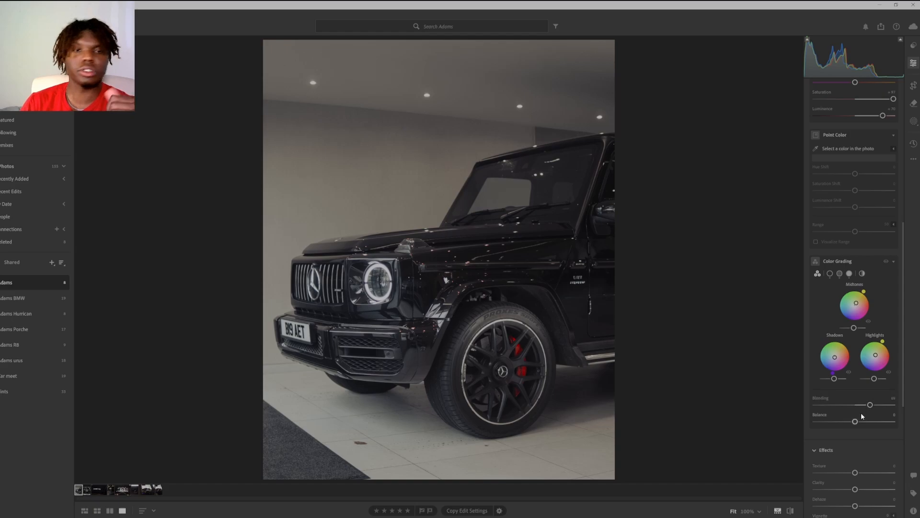
pyautogui.moveTo(862, 424)
pyautogui.mouseDown()
pyautogui.moveTo(840, 418)
pyautogui.moveTo(881, 415)
pyautogui.moveTo(824, 415)
pyautogui.moveTo(896, 413)
pyautogui.moveTo(824, 415)
pyautogui.moveTo(859, 419)
pyautogui.mouseUp()
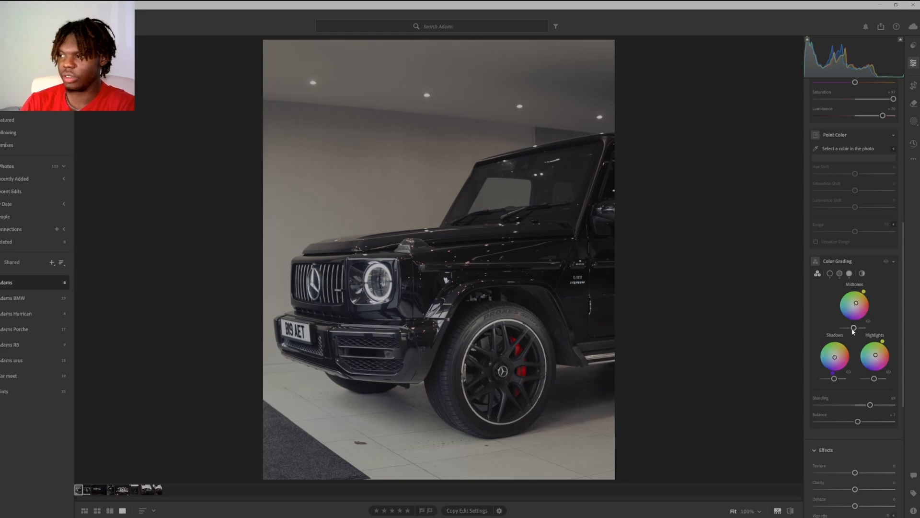
# - Expand the tone curve and add control points for the shadows, midtones and highlights along the diagonal
pyautogui.scroll(5, 877, 319)
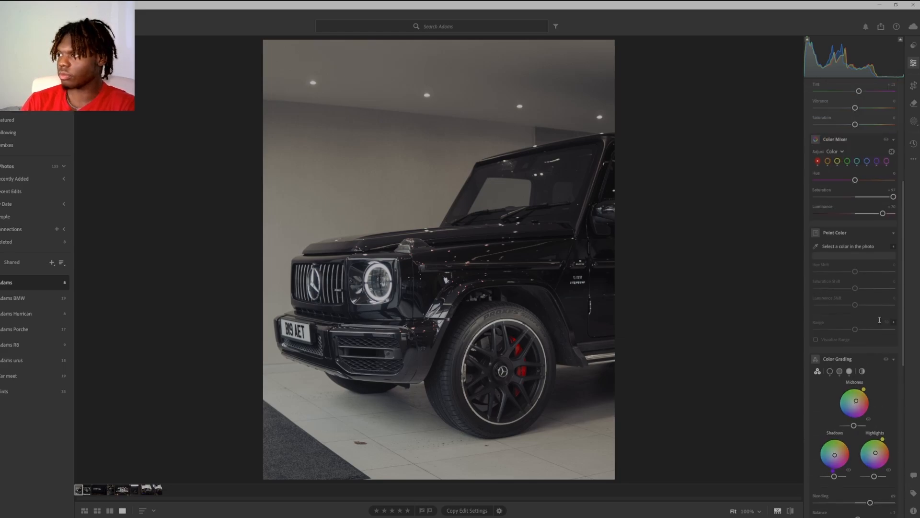
pyautogui.scroll(3, 881, 320)
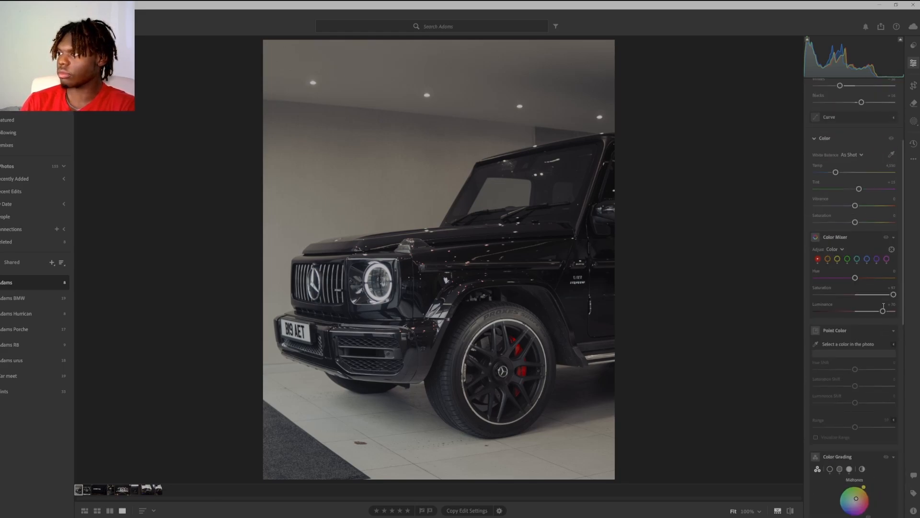
pyautogui.click(892, 142)
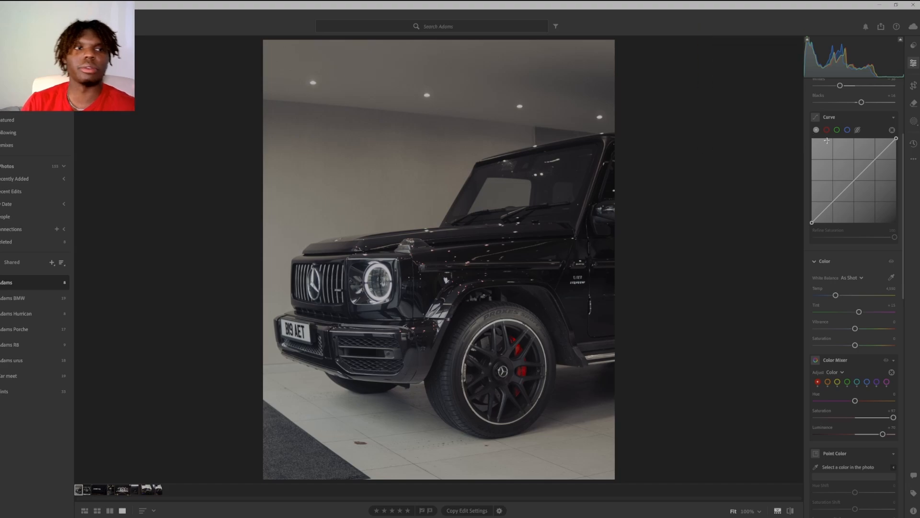
pyautogui.click(840, 194)
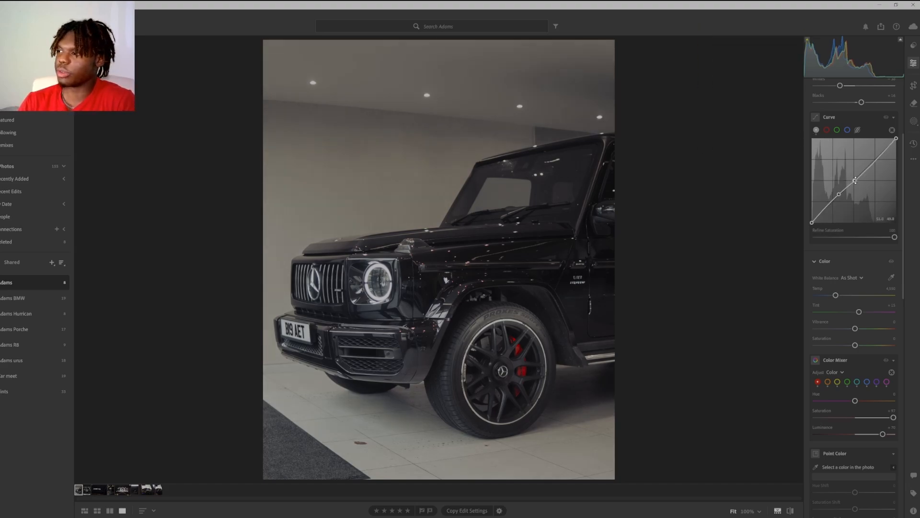
pyautogui.click(875, 160)
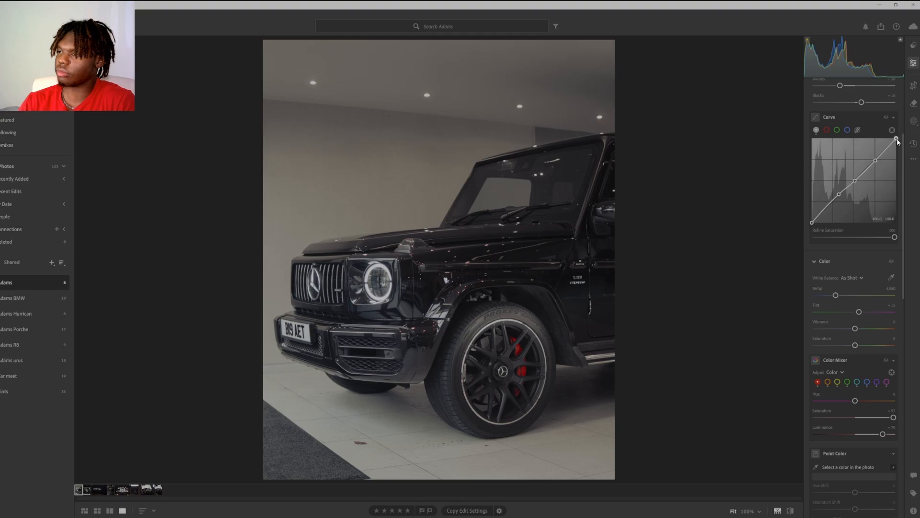
# - Shape the tone curve by lifting its shadow point slightly and lowering its highlight point to soften the contrast
pyautogui.moveTo(896, 139)
pyautogui.mouseDown()
pyautogui.moveTo(901, 149)
pyautogui.moveTo(895, 138)
pyautogui.mouseUp()
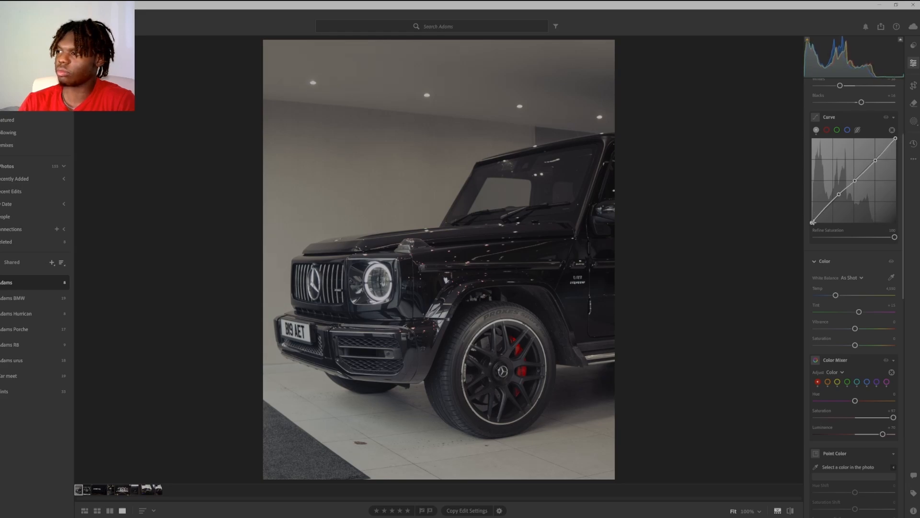
pyautogui.moveTo(812, 222)
pyautogui.mouseDown()
pyautogui.moveTo(821, 224)
pyautogui.moveTo(812, 223)
pyautogui.mouseUp()
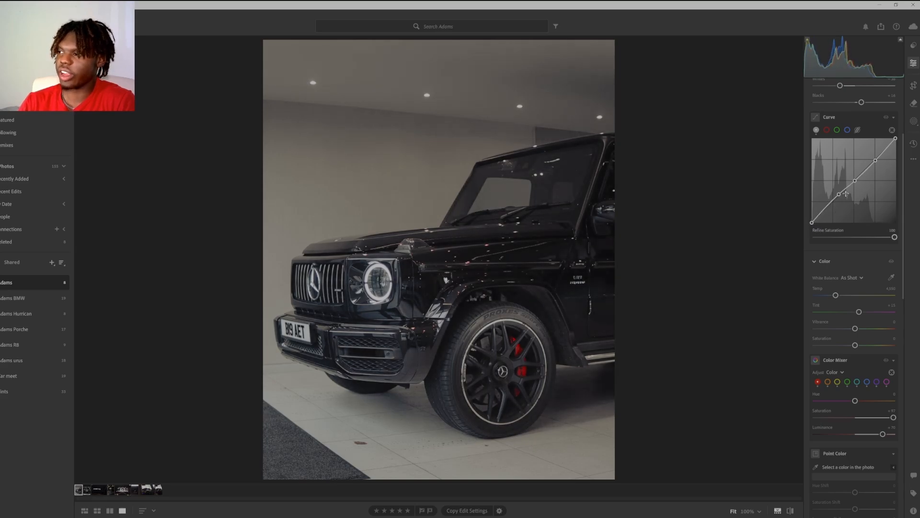
pyautogui.moveTo(873, 163); pyautogui.dragTo(835, 193)
pyautogui.moveTo(871, 159); pyautogui.dragTo(871, 158)
pyautogui.moveTo(837, 196)
pyautogui.mouseDown()
pyautogui.moveTo(872, 161)
pyautogui.moveTo(838, 194)
pyautogui.moveTo(873, 172)
pyautogui.moveTo(840, 192)
pyautogui.mouseUp()
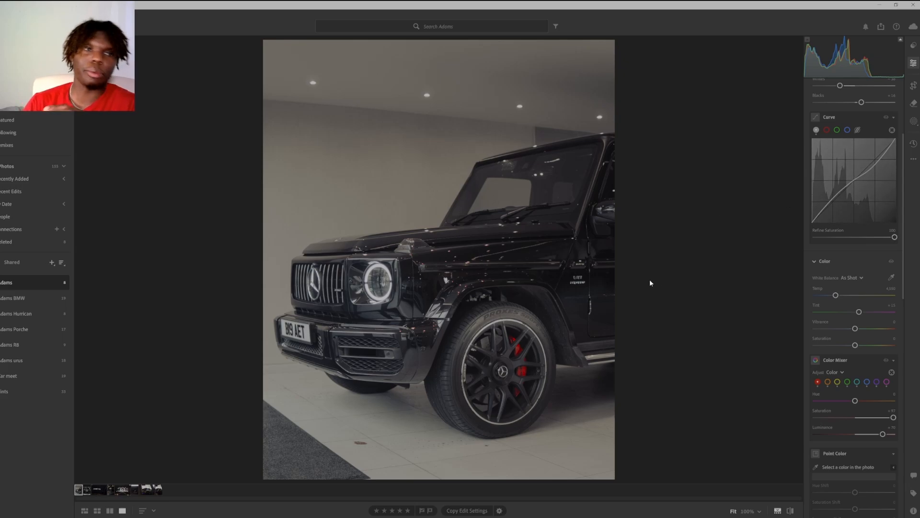
pyautogui.scroll(-3, 894, 291)
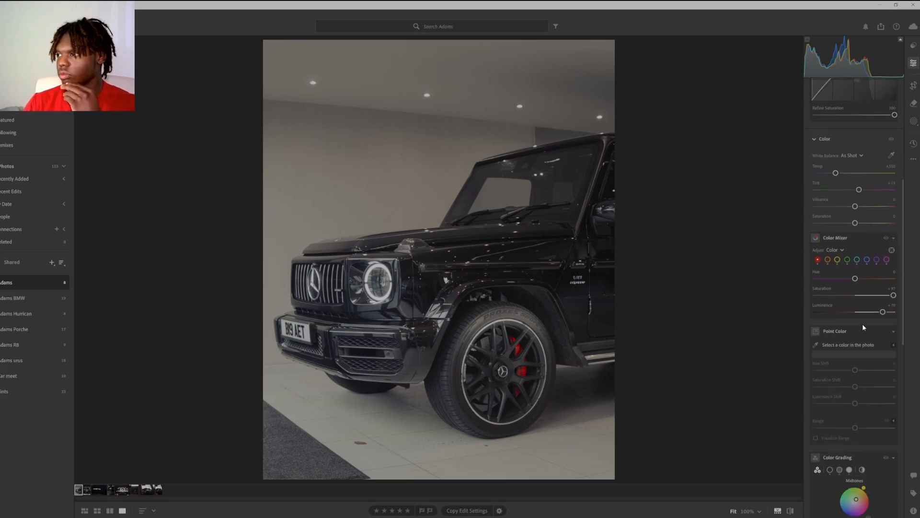
pyautogui.scroll(-2, 861, 364)
pyautogui.scroll(2, 878, 223)
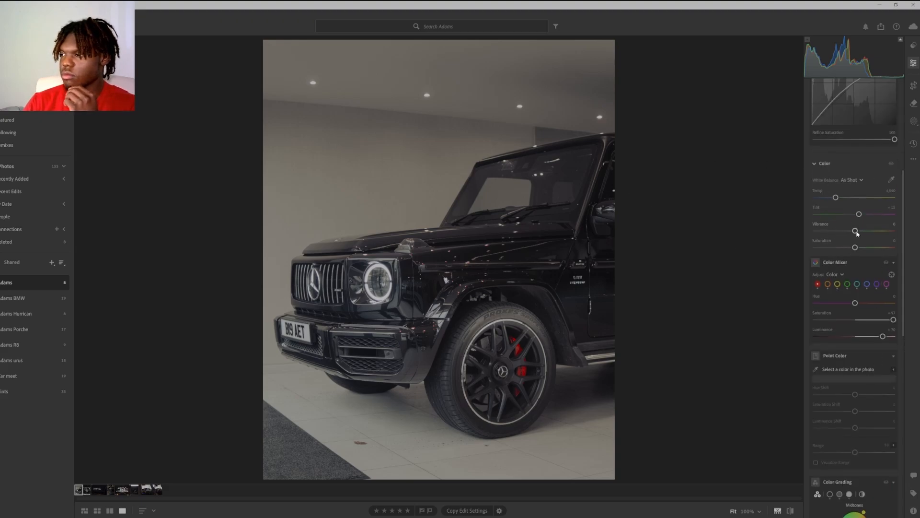
# - Try a strongly cooler white balance temperature on the photo, and set it slightly warmer than the as-shot value
pyautogui.scroll(4, 857, 232)
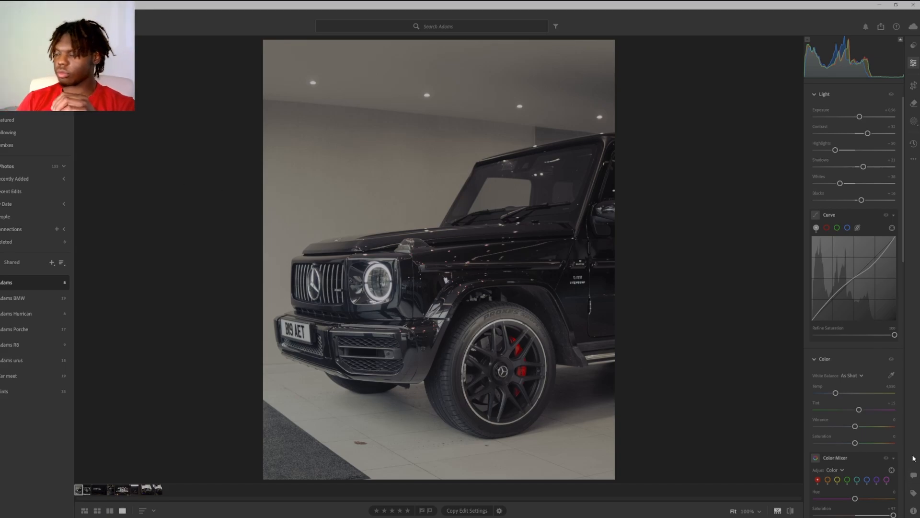
pyautogui.scroll(-5, 881, 427)
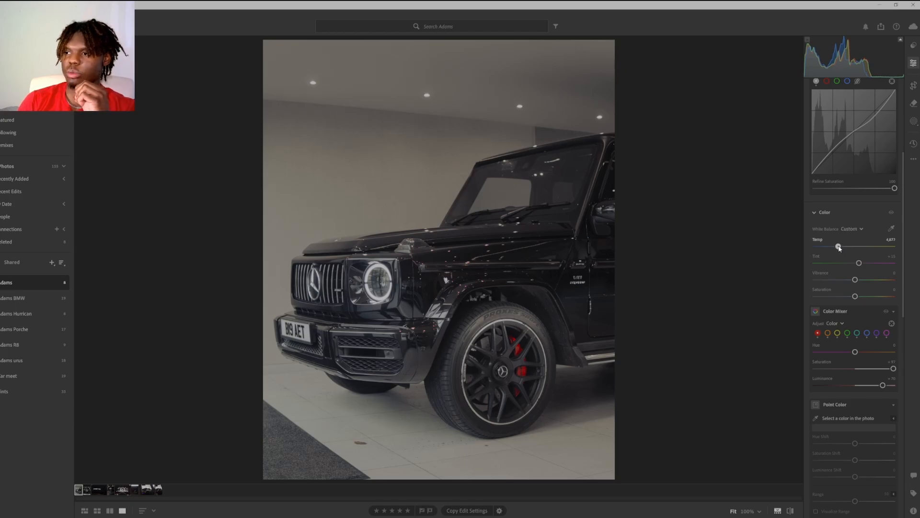
pyautogui.moveTo(839, 248); pyautogui.dragTo(823, 258)
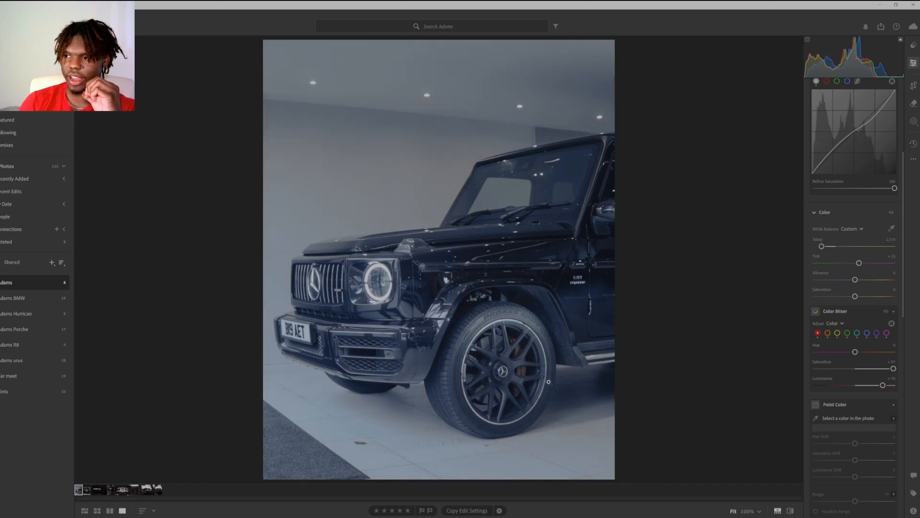
pyautogui.moveTo(822, 246); pyautogui.dragTo(843, 254)
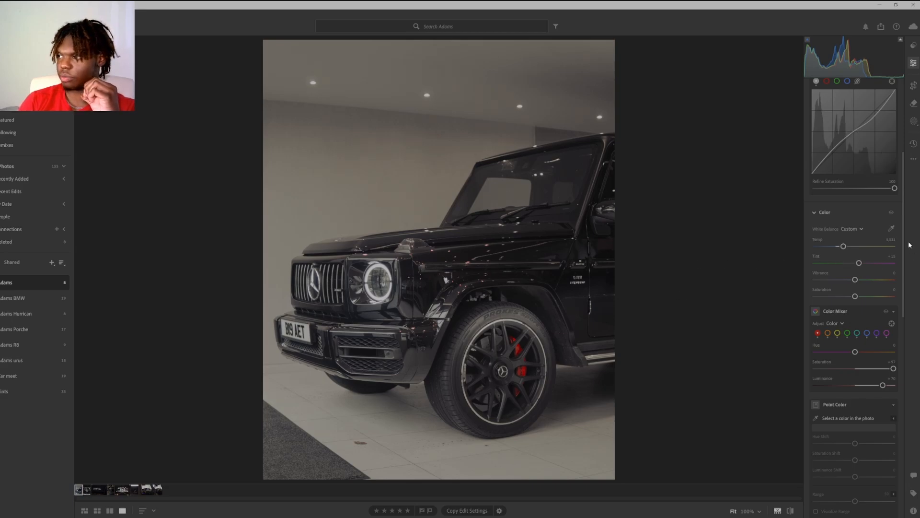
# - Compare the photo with and without the color edits
pyautogui.click(891, 212)
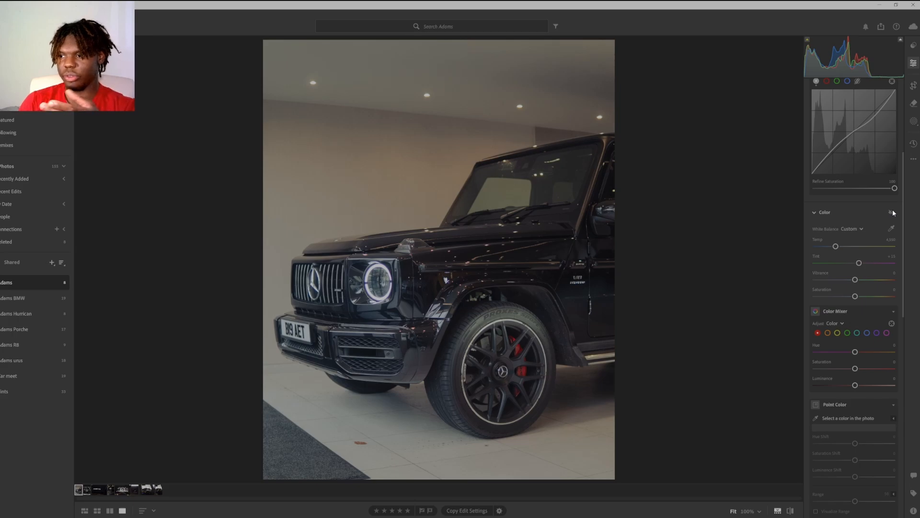
pyautogui.click(891, 212)
pyautogui.click(891, 212)
pyautogui.click(891, 212)
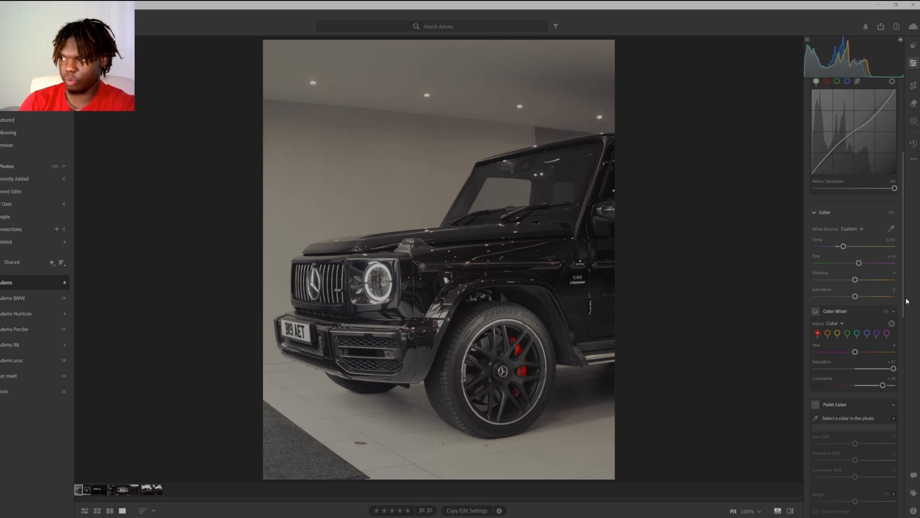
# - Raise the photo's vibrance to about +64 and its saturation to about +16
pyautogui.moveTo(855, 281); pyautogui.dragTo(865, 284)
pyautogui.moveTo(872, 287)
pyautogui.mouseDown()
pyautogui.moveTo(881, 285)
pyautogui.moveTo(863, 298)
pyautogui.mouseUp()
pyautogui.click(875, 278)
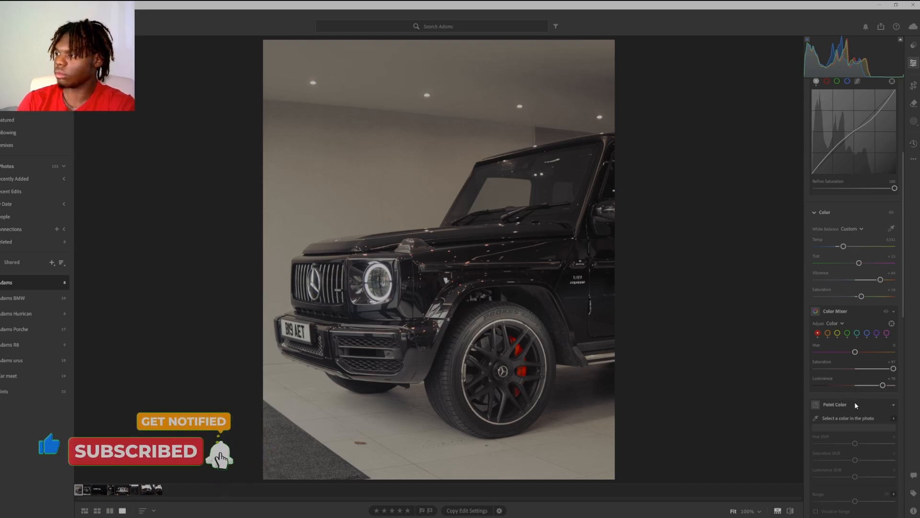
pyautogui.scroll(-2, 855, 402)
pyautogui.scroll(8, 854, 401)
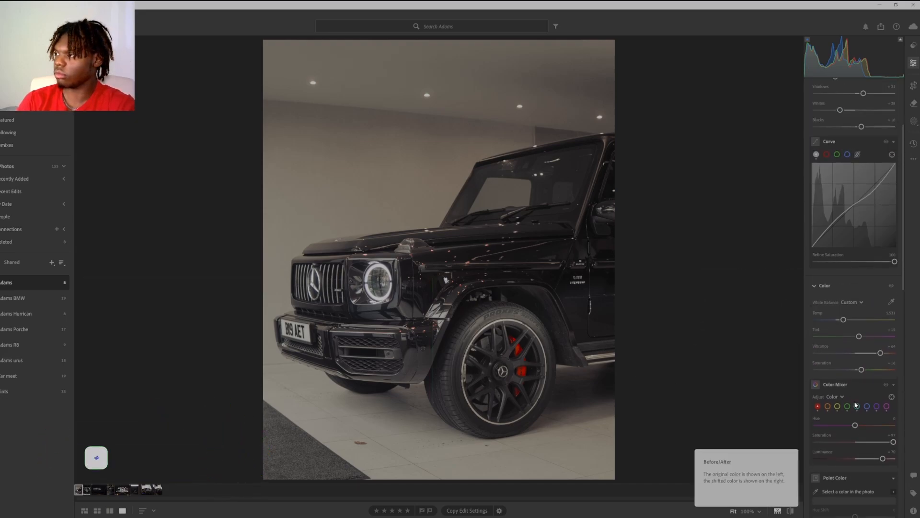
pyautogui.scroll(-10, 856, 405)
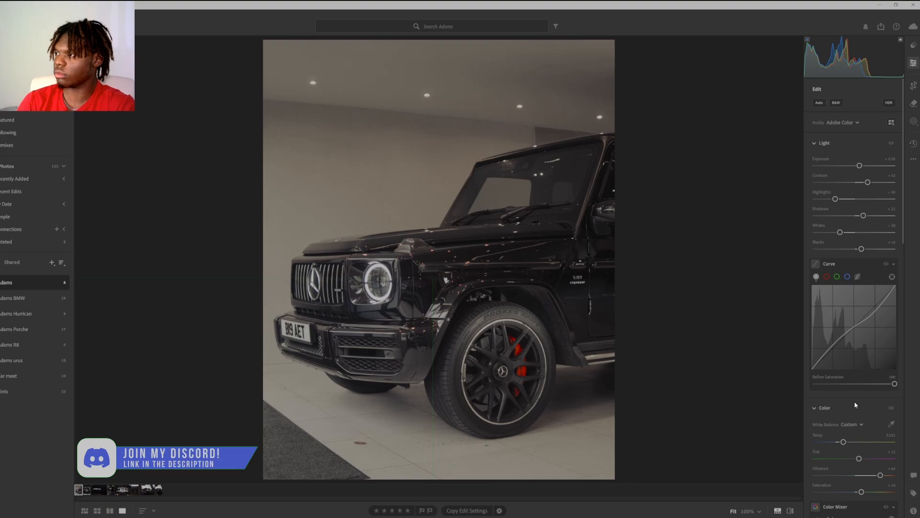
pyautogui.scroll(-10, 857, 412)
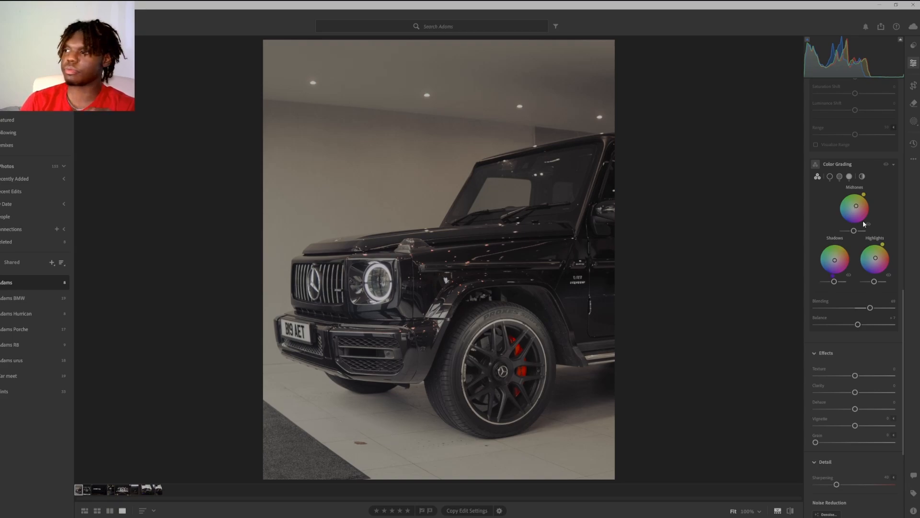
# - Remove the small leaf from the tiled floor in front of the car with generative AI removal
pyautogui.click(914, 104)
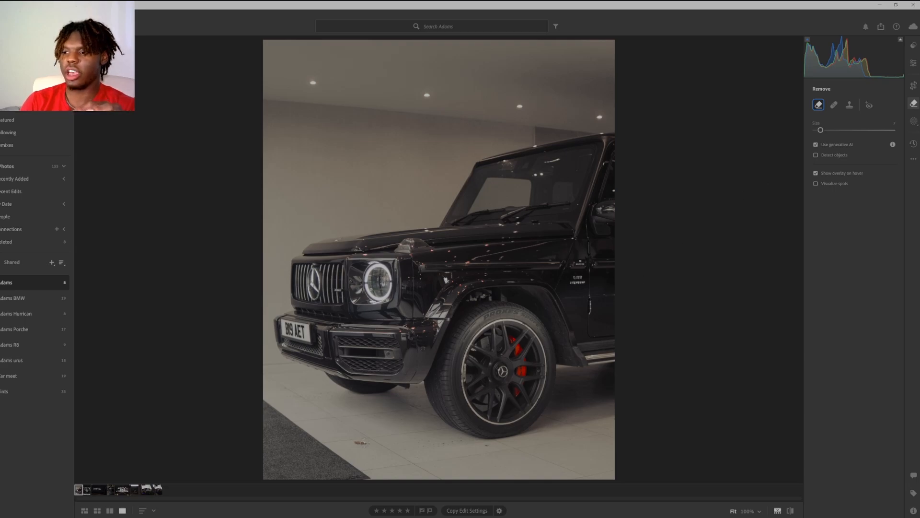
pyautogui.moveTo(365, 442); pyautogui.dragTo(355, 442)
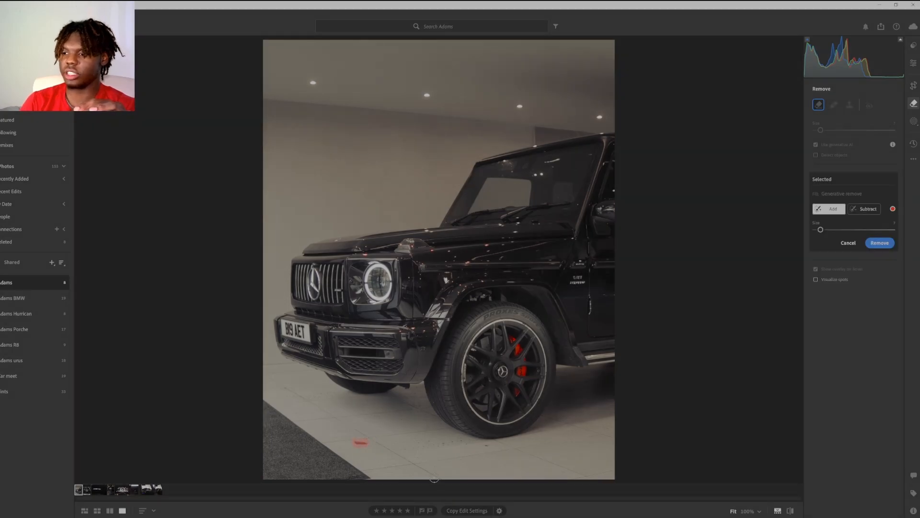
pyautogui.click(881, 244)
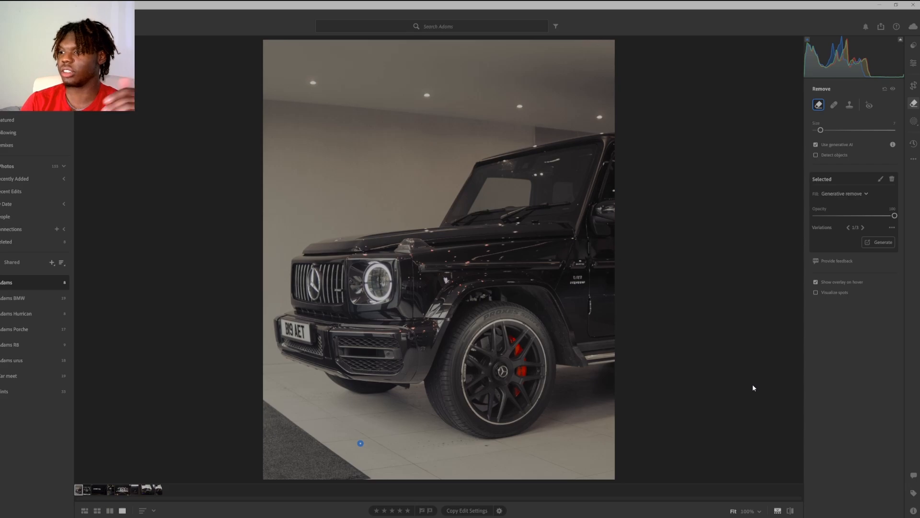
# - Check the 4 x 5 crop framing against the Golden Ratio overlay and return to the edit settings
pyautogui.click(914, 87)
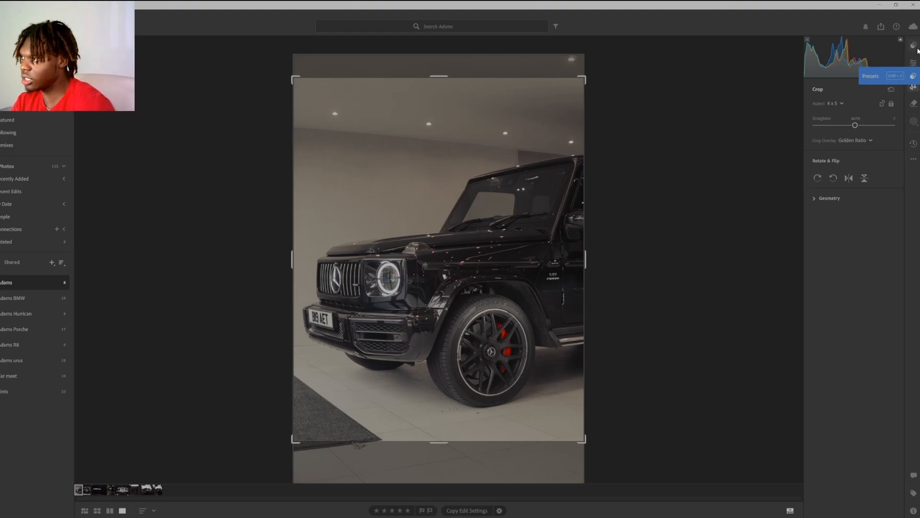
pyautogui.click(913, 87)
pyautogui.click(914, 63)
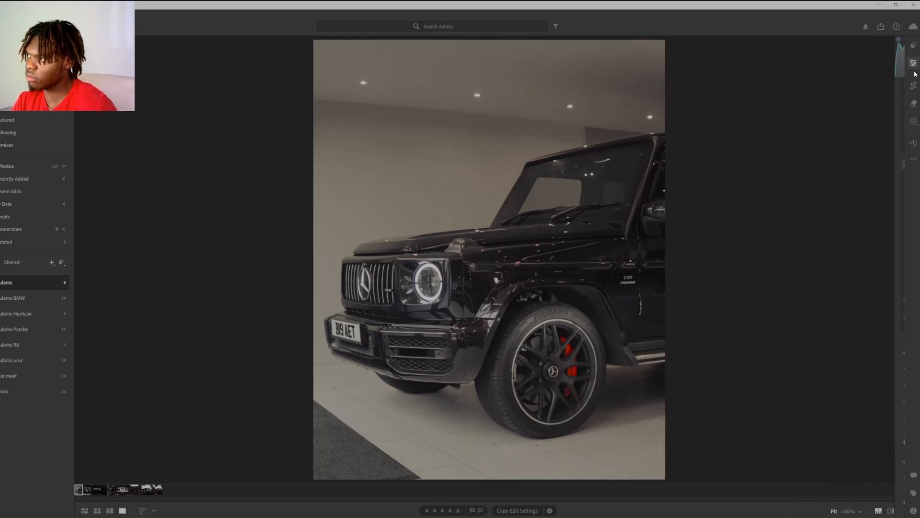
# - Compare the edited photo with the original version
pyautogui.scroll(-5, 850, 419)
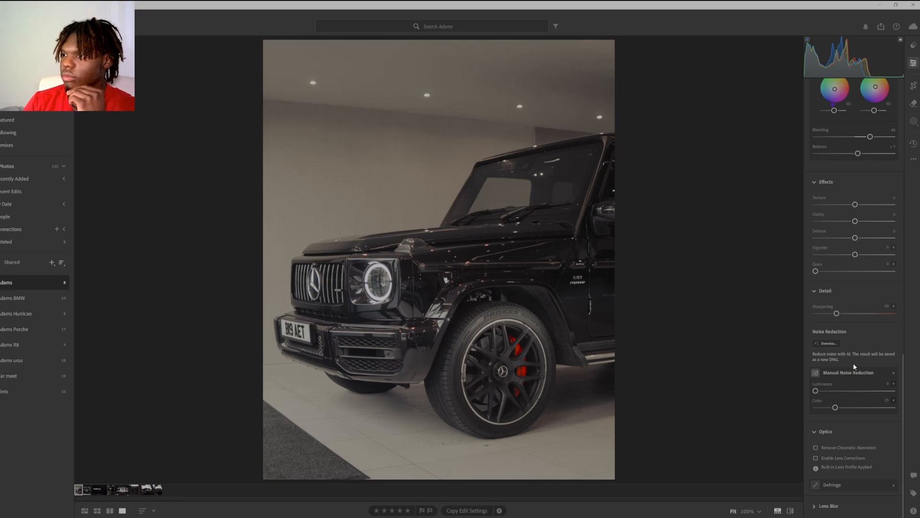
pyautogui.scroll(1, 855, 363)
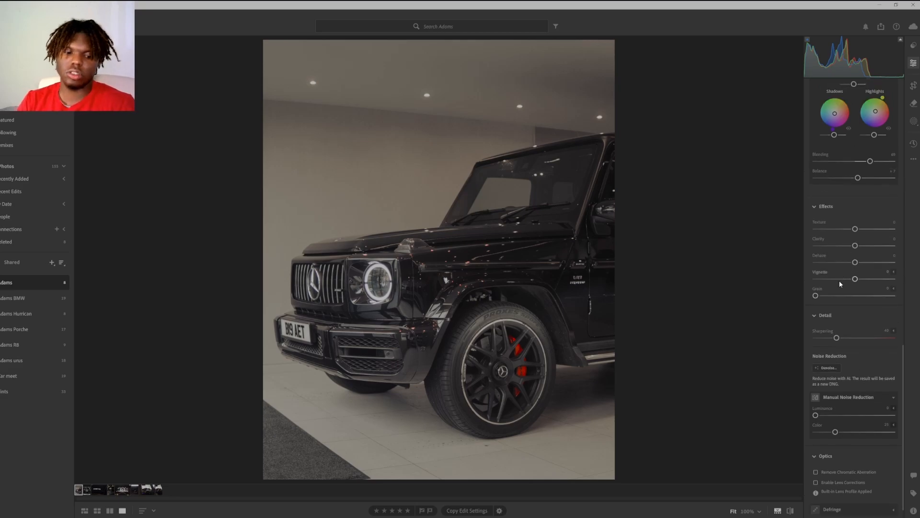
pyautogui.press('\\')
pyautogui.press('\\')
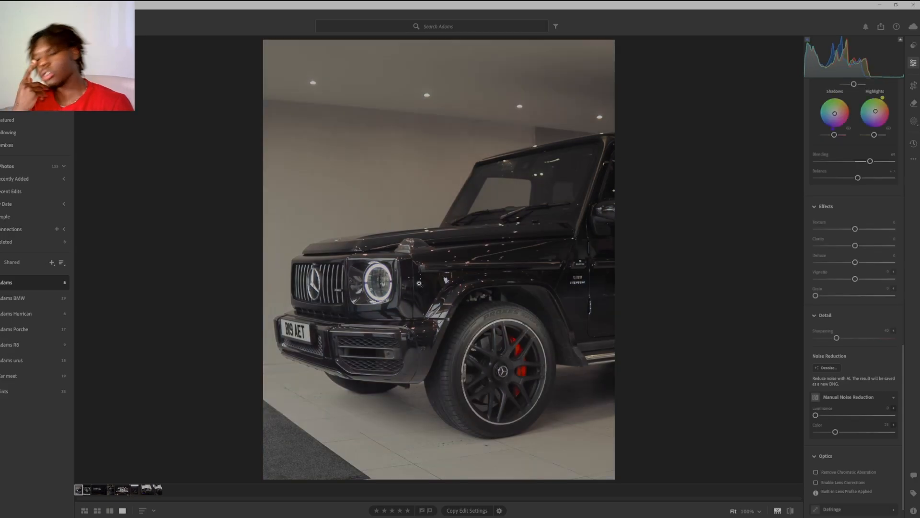
pyautogui.press('\\')
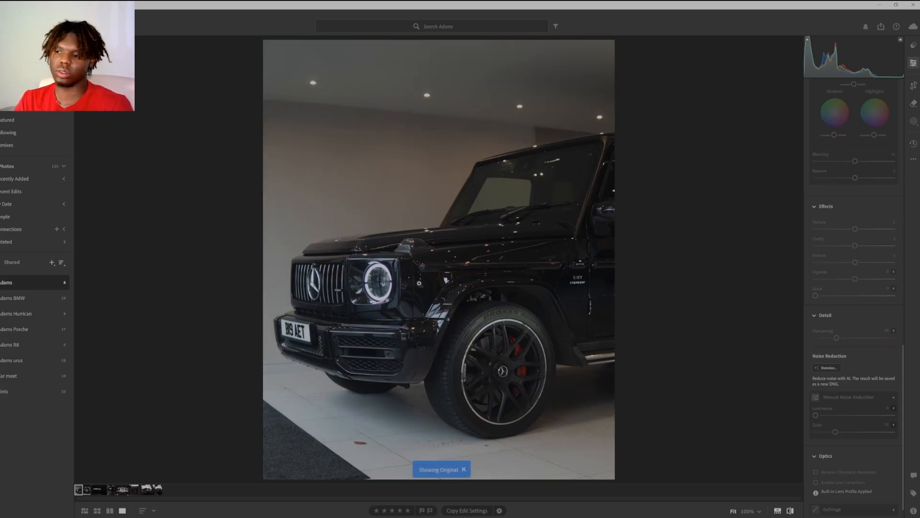
pyautogui.press('\\')
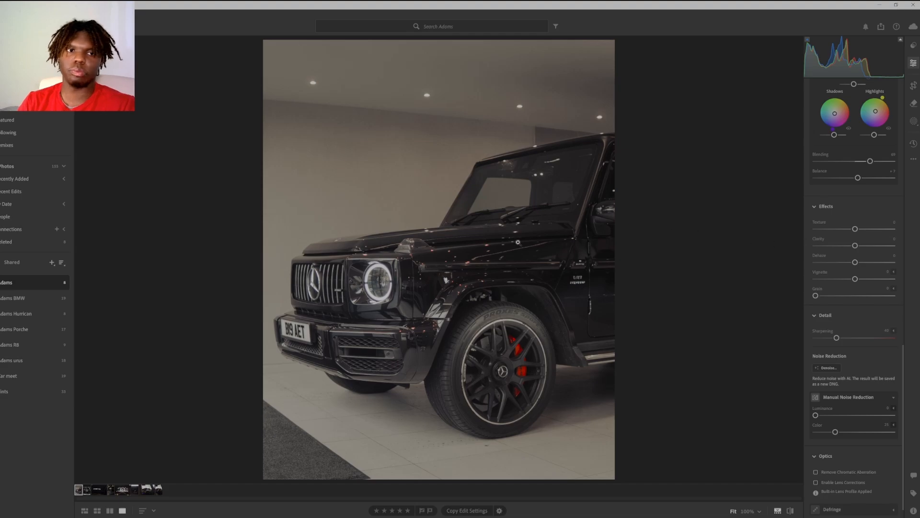
# - Set the photo's texture to about +31, clarity to about +12 and dehaze to about +12
pyautogui.moveTo(856, 229)
pyautogui.mouseDown()
pyautogui.moveTo(876, 231)
pyautogui.moveTo(858, 235)
pyautogui.mouseUp()
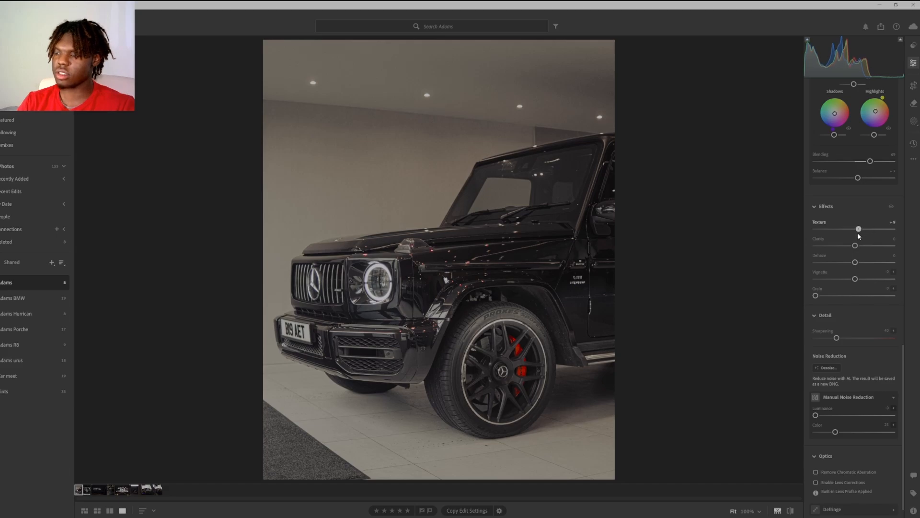
pyautogui.moveTo(864, 232); pyautogui.dragTo(867, 231)
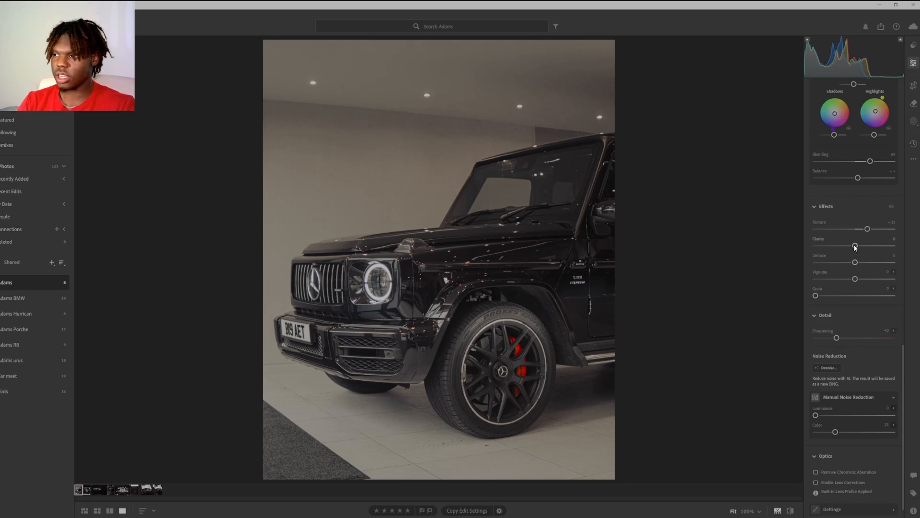
pyautogui.moveTo(855, 246); pyautogui.dragTo(895, 245)
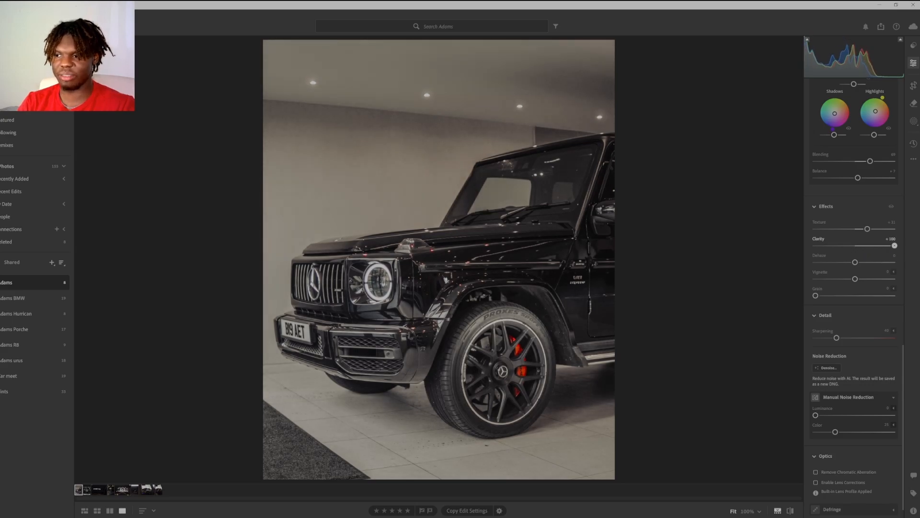
pyautogui.moveTo(895, 245); pyautogui.dragTo(860, 295)
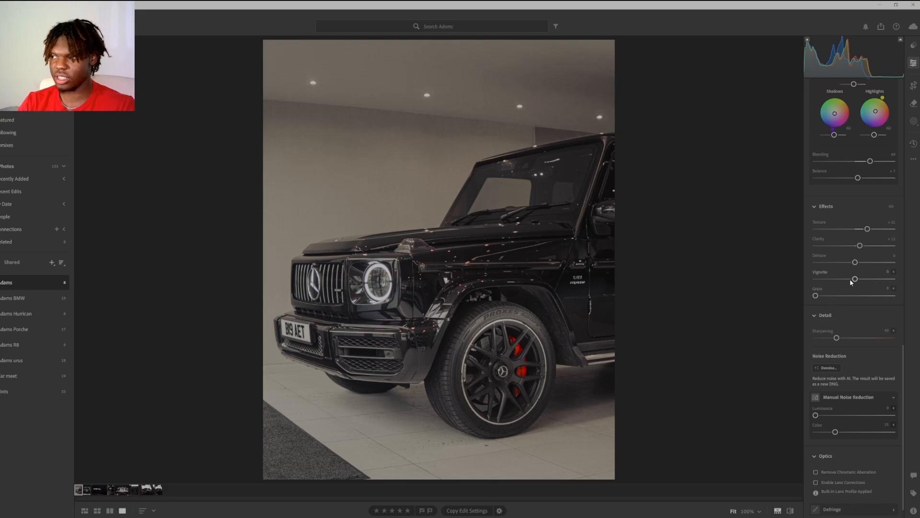
pyautogui.moveTo(857, 263)
pyautogui.mouseDown()
pyautogui.moveTo(873, 272)
pyautogui.moveTo(862, 273)
pyautogui.mouseUp()
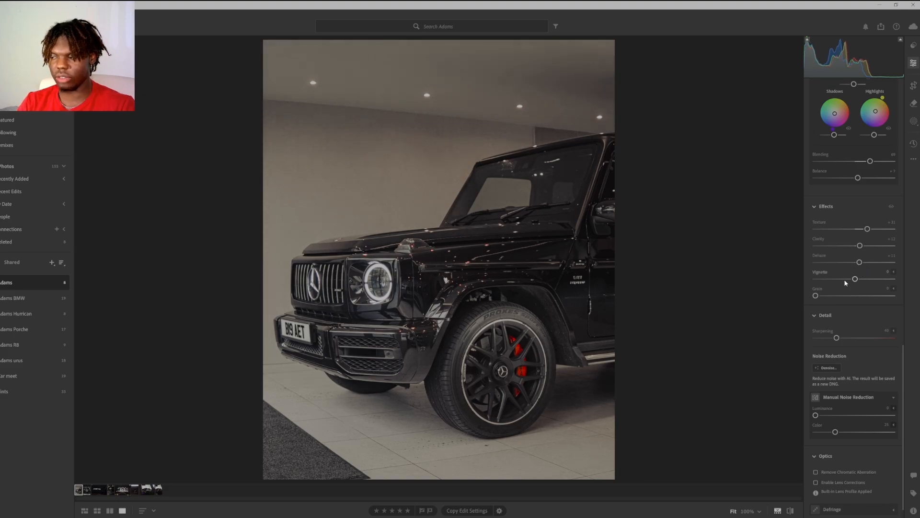
# - Inspect the image noise on the wall and the car's hood at 100% magnification
pyautogui.scroll(-1, 842, 298)
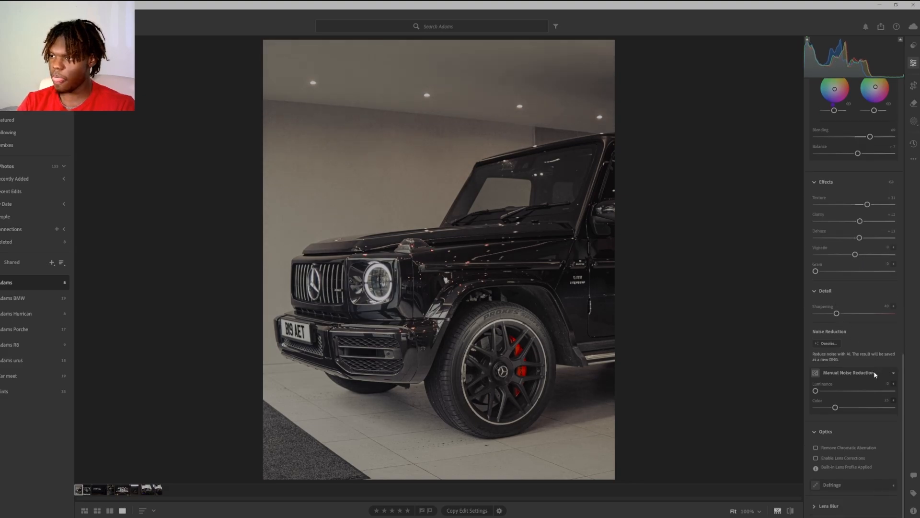
pyautogui.click(485, 258)
pyautogui.moveTo(485, 258); pyautogui.dragTo(413, 240)
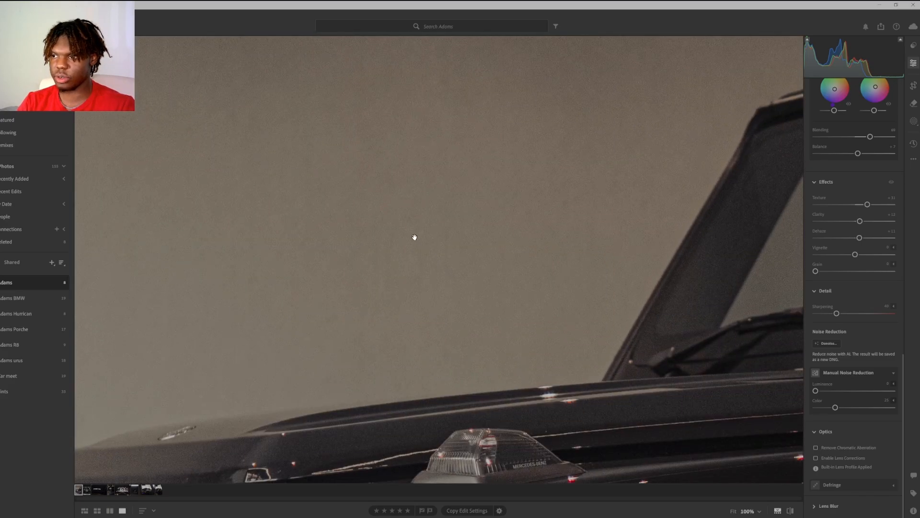
pyautogui.click(392, 245)
# - Preview AI Denoise on the car's bodywork in the Enhance dialog and close it without applying the enhancement
pyautogui.rightClick(392, 245)
pyautogui.click(401, 290)
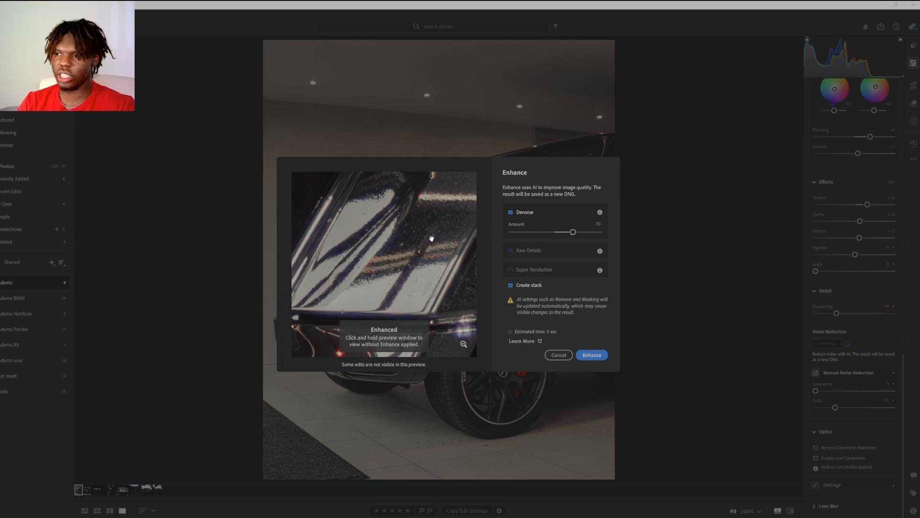
pyautogui.moveTo(415, 263); pyautogui.dragTo(426, 277)
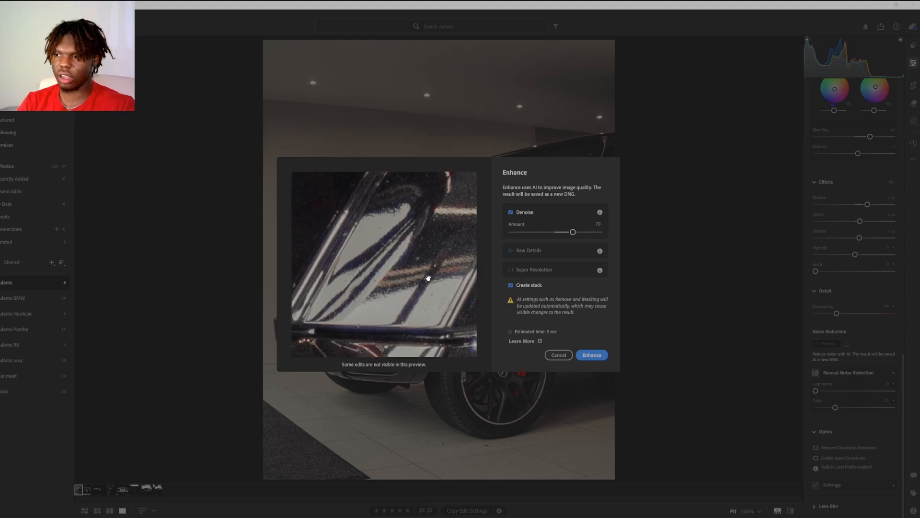
pyautogui.moveTo(573, 232)
pyautogui.mouseDown()
pyautogui.moveTo(554, 238)
pyautogui.moveTo(575, 237)
pyautogui.mouseUp()
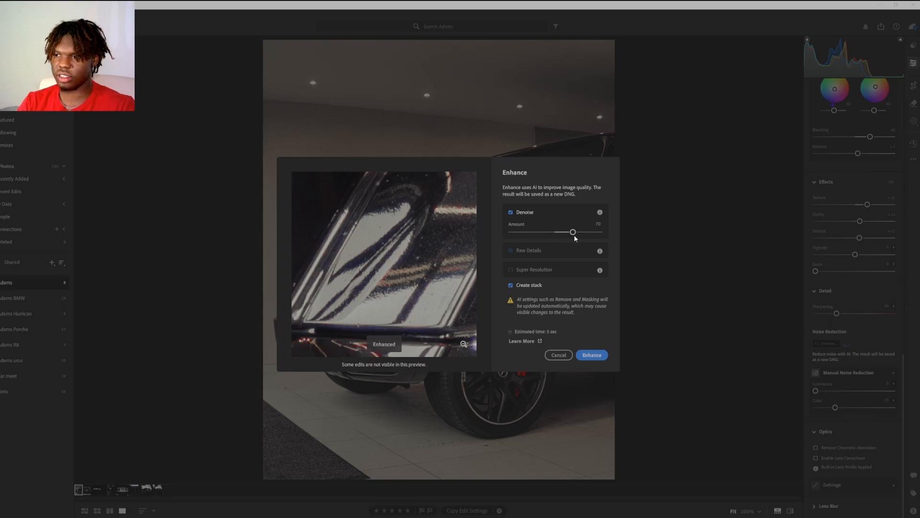
pyautogui.click(559, 355)
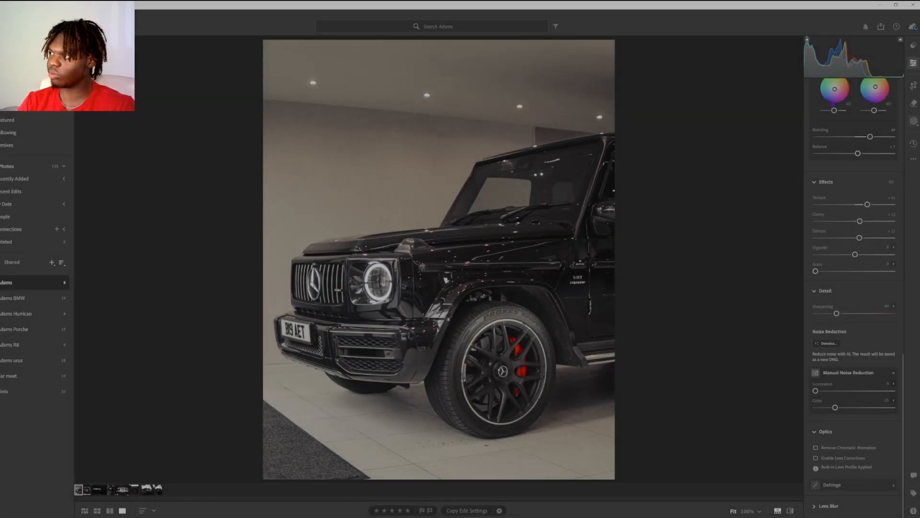
# - Create a linear gradient mask over the floor, fading upward from the photo's lower edge to the front wheel
pyautogui.click(913, 122)
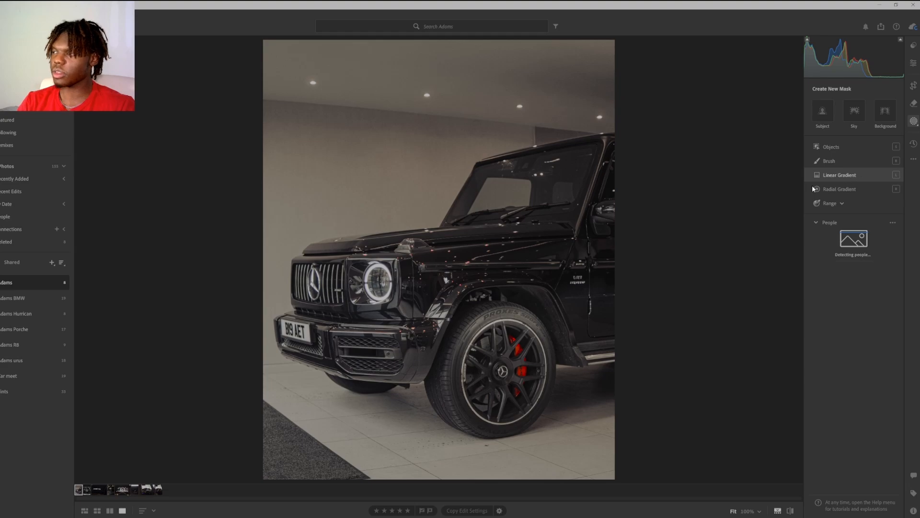
pyautogui.moveTo(813, 188)
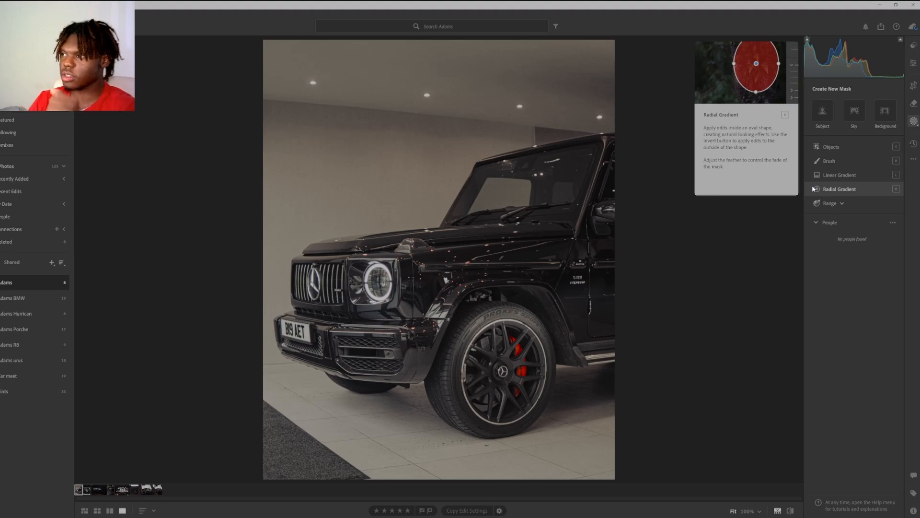
pyautogui.click(840, 175)
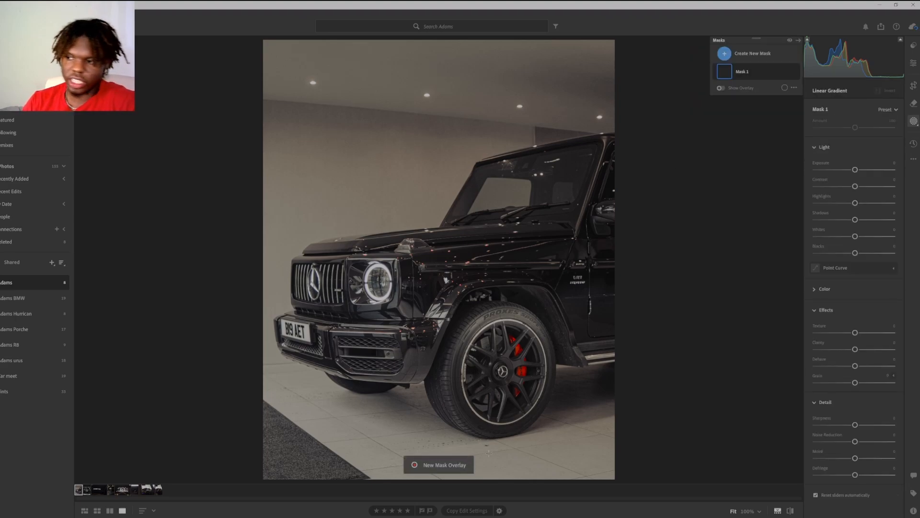
pyautogui.moveTo(489, 453); pyautogui.dragTo(489, 409)
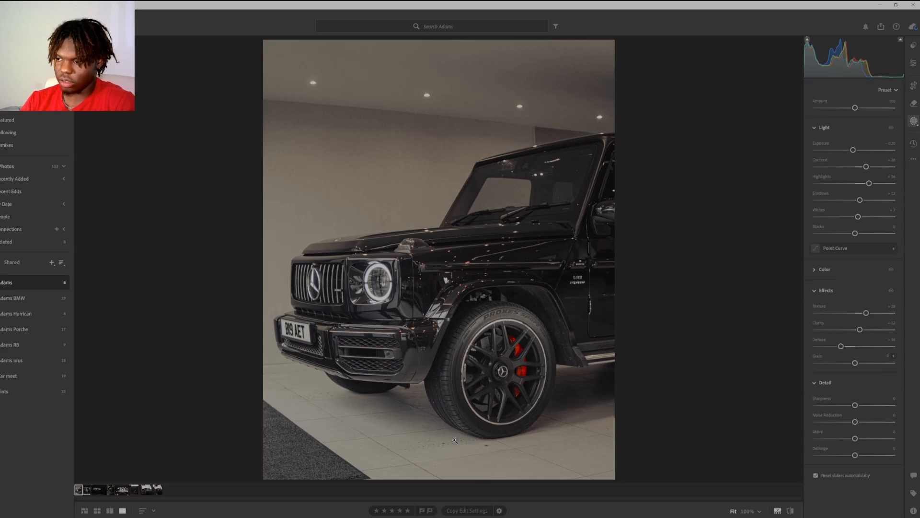
# - Add a linear gradient mask over the floor, fading upward to the front wheel, and slightly lower its exposure
pyautogui.click(913, 123)
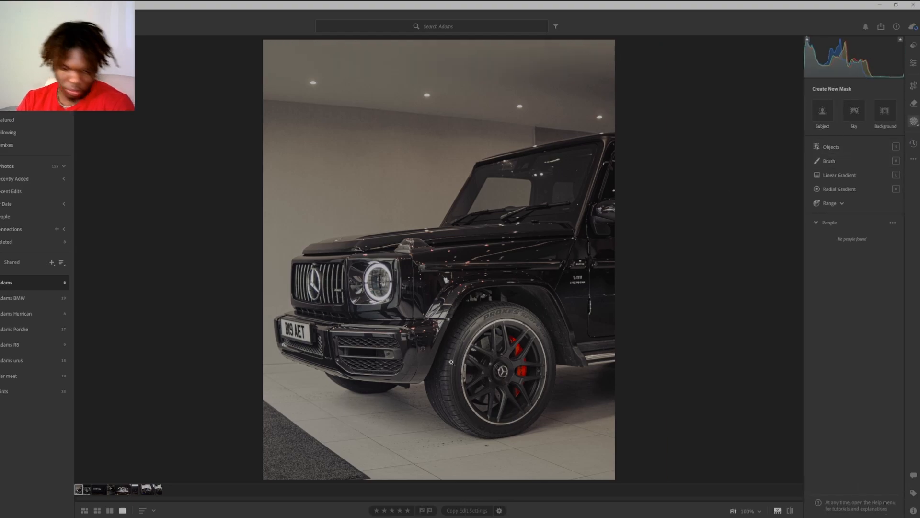
pyautogui.press('l')
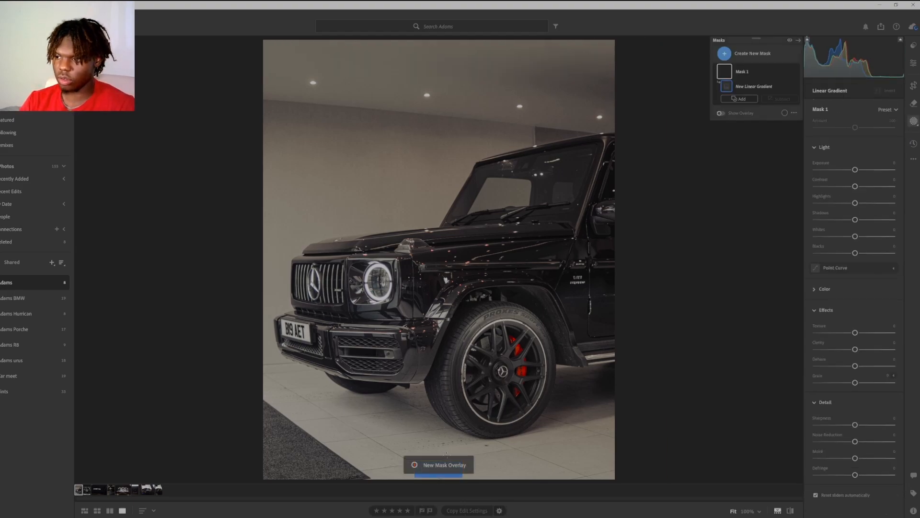
pyautogui.moveTo(444, 451); pyautogui.dragTo(449, 413)
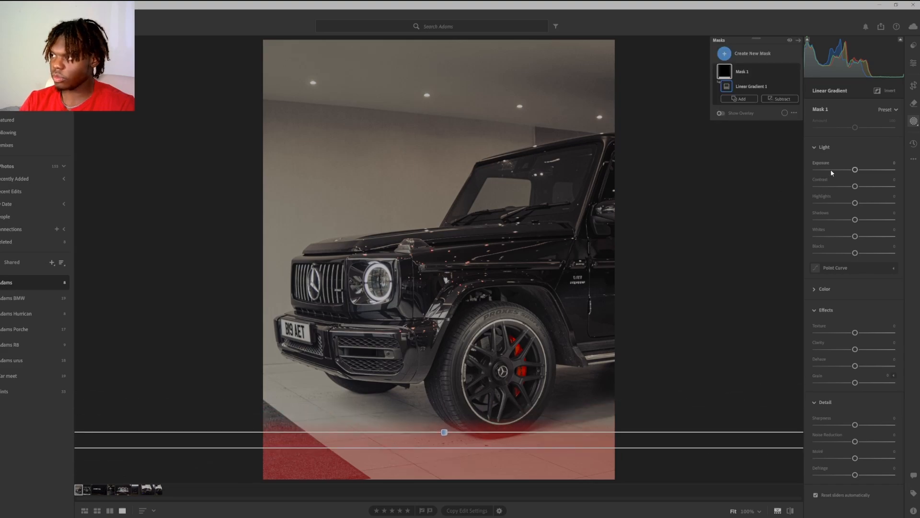
pyautogui.moveTo(855, 170); pyautogui.dragTo(851, 174)
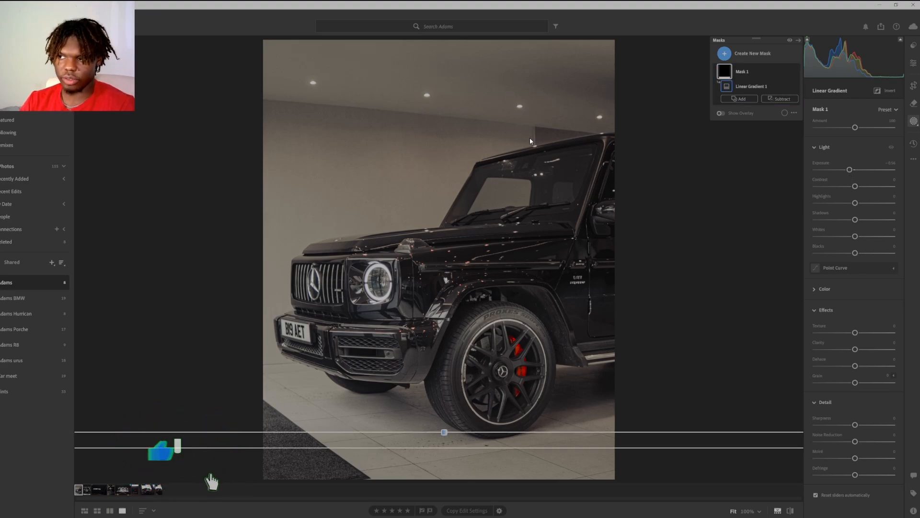
# - Add a linear gradient mask over the ceiling, fading down to the windscreen's upper part, and slightly lower its exposure
pyautogui.press('l')
pyautogui.moveTo(442, 47); pyautogui.dragTo(442, 187)
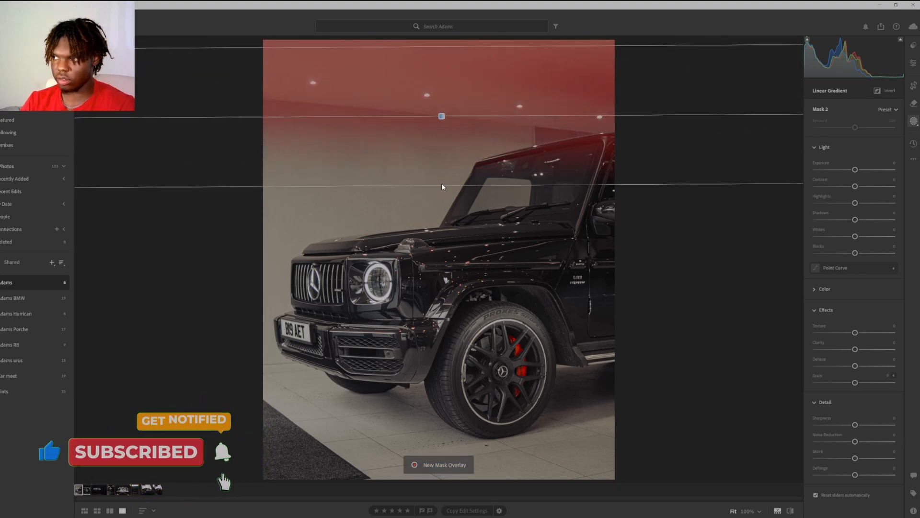
pyautogui.moveTo(855, 170); pyautogui.dragTo(852, 170)
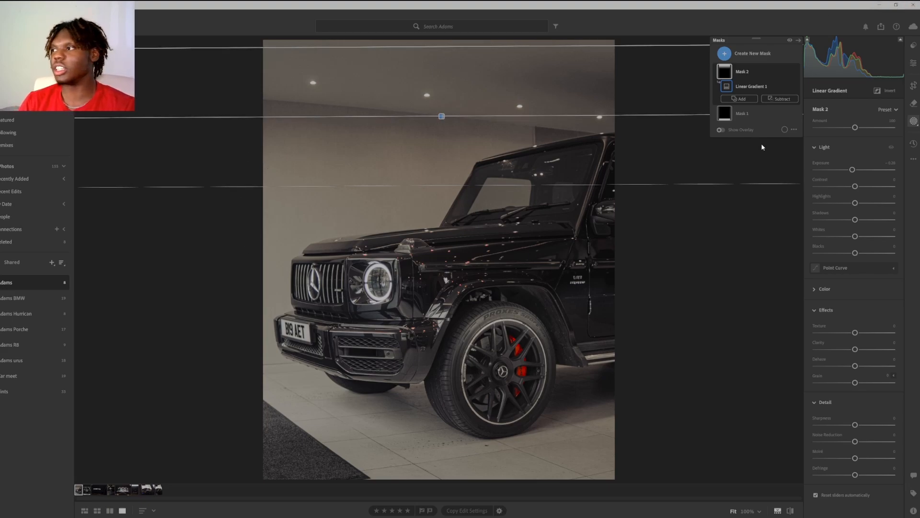
pyautogui.click(725, 53)
pyautogui.click(649, 250)
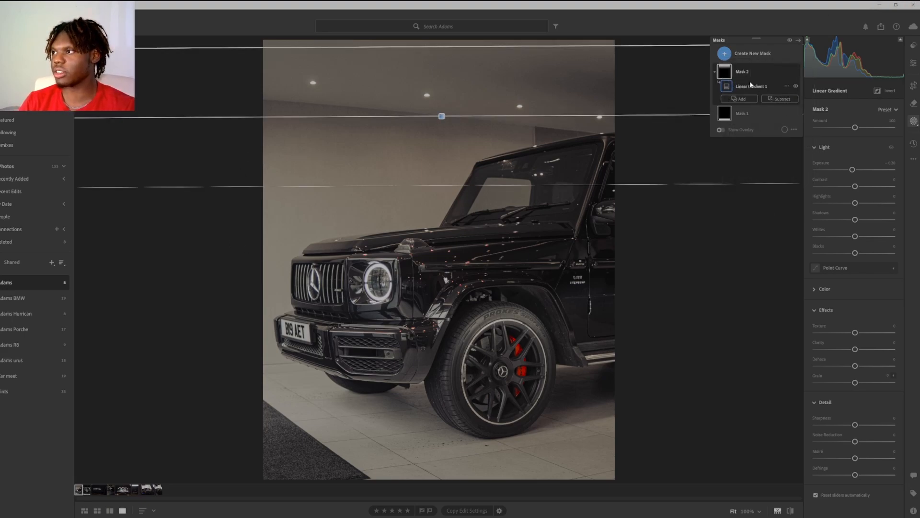
pyautogui.click(728, 54)
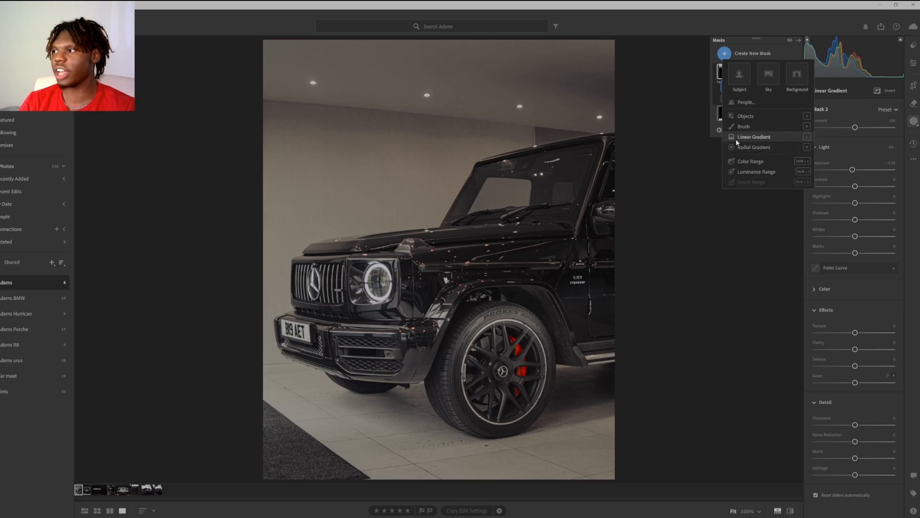
pyautogui.click(758, 138)
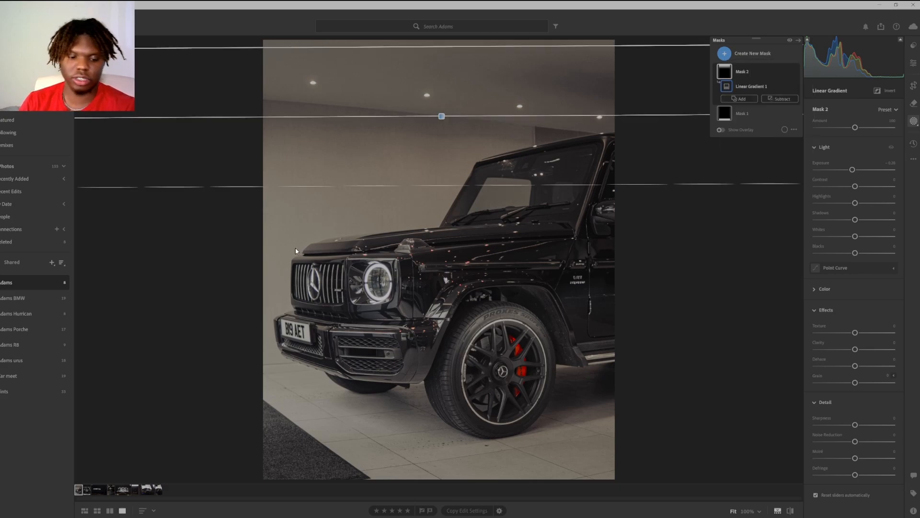
# - Add a large, fully feathered radial gradient mask reaching from beyond the photo's left edge to the grille, with dehaze about -71
pyautogui.press('r')
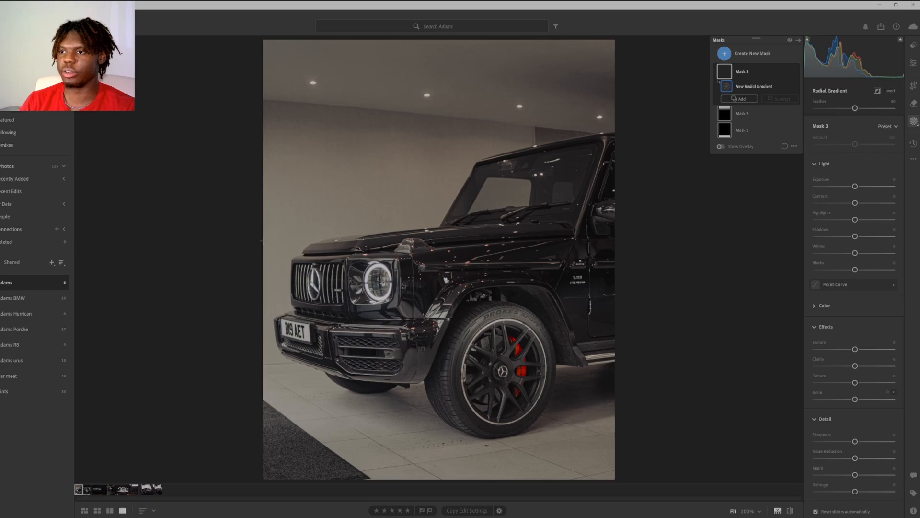
pyautogui.moveTo(228, 246); pyautogui.dragTo(168, 257)
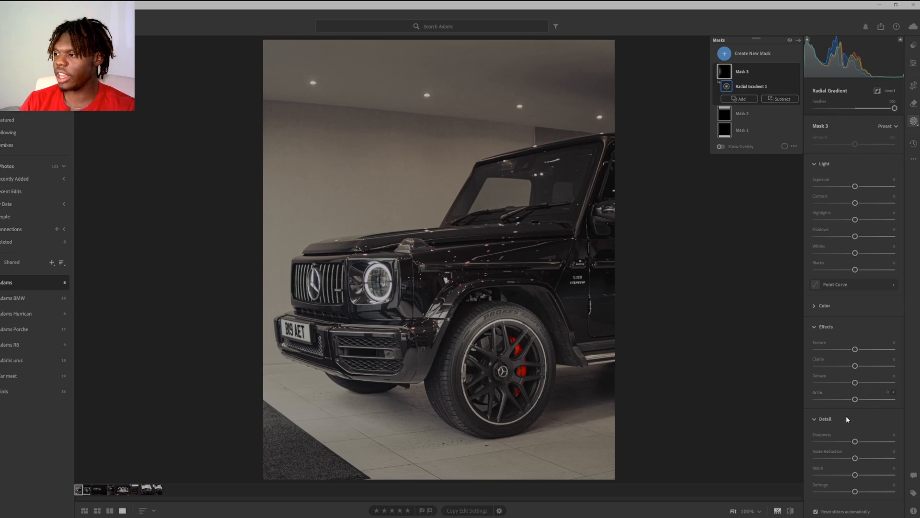
pyautogui.click(857, 383)
pyautogui.moveTo(856, 383); pyautogui.dragTo(825, 383)
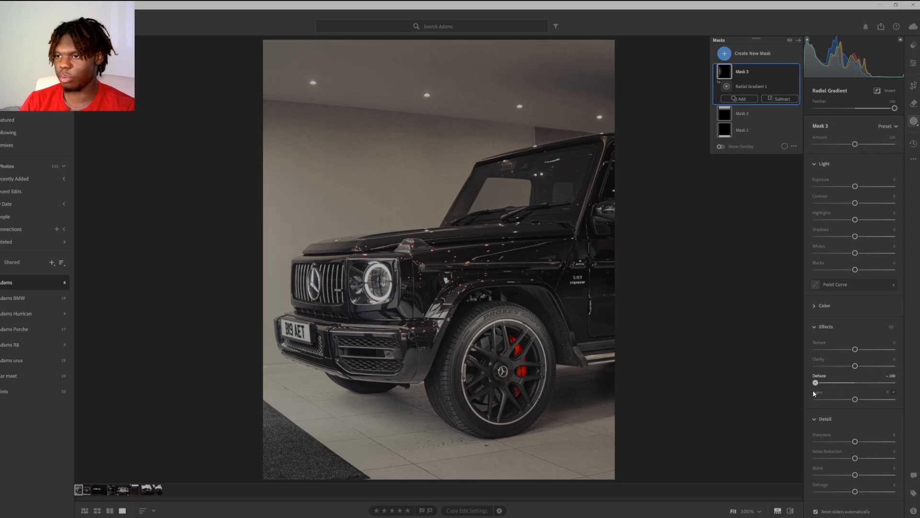
pyautogui.moveTo(793, 396); pyautogui.dragTo(835, 396)
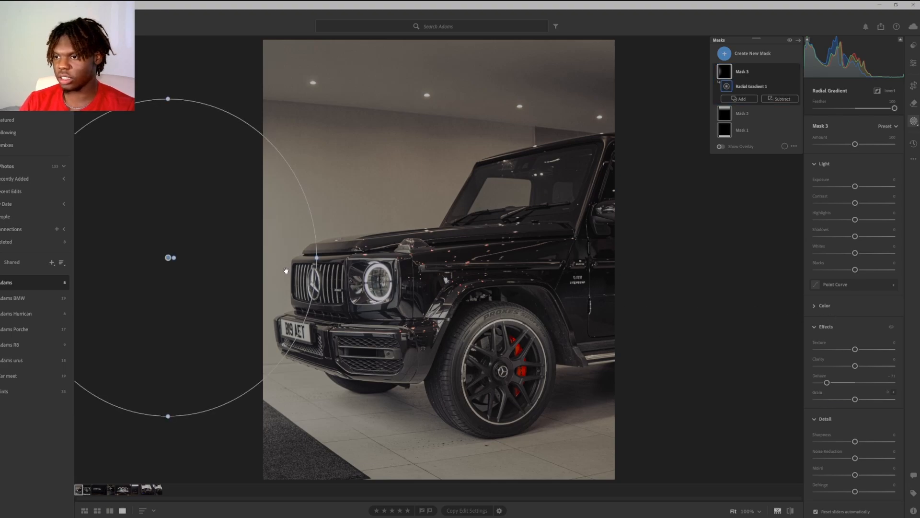
pyautogui.moveTo(829, 382)
pyautogui.mouseDown()
pyautogui.moveTo(856, 385)
pyautogui.moveTo(810, 387)
pyautogui.moveTo(840, 387)
pyautogui.moveTo(828, 392)
pyautogui.mouseUp()
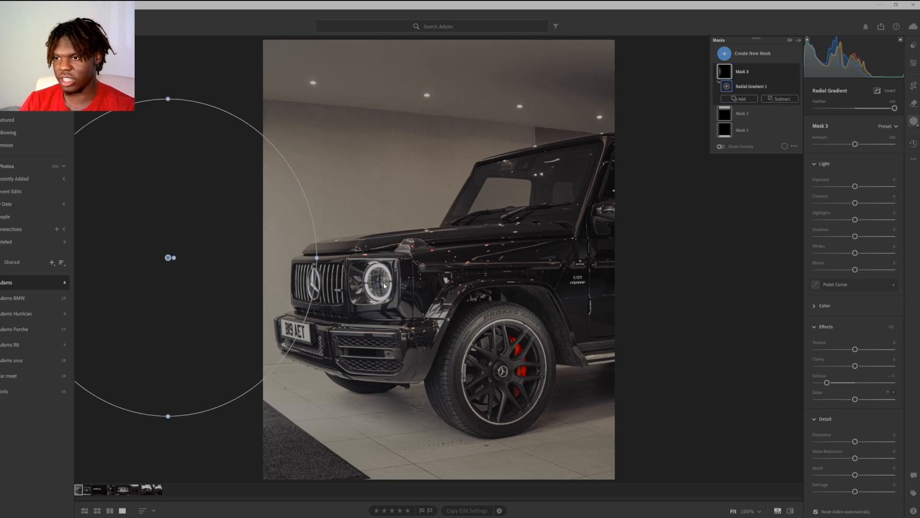
pyautogui.moveTo(168, 259); pyautogui.dragTo(176, 260)
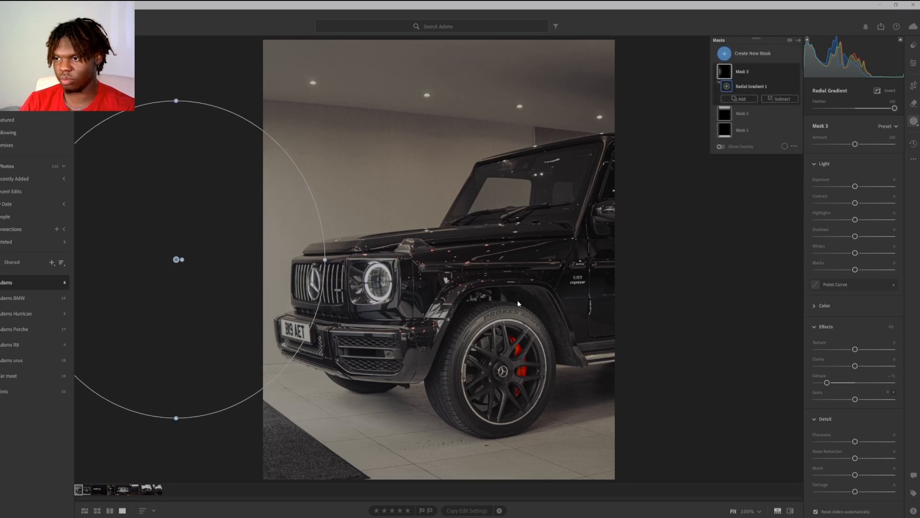
pyautogui.press('Escape')
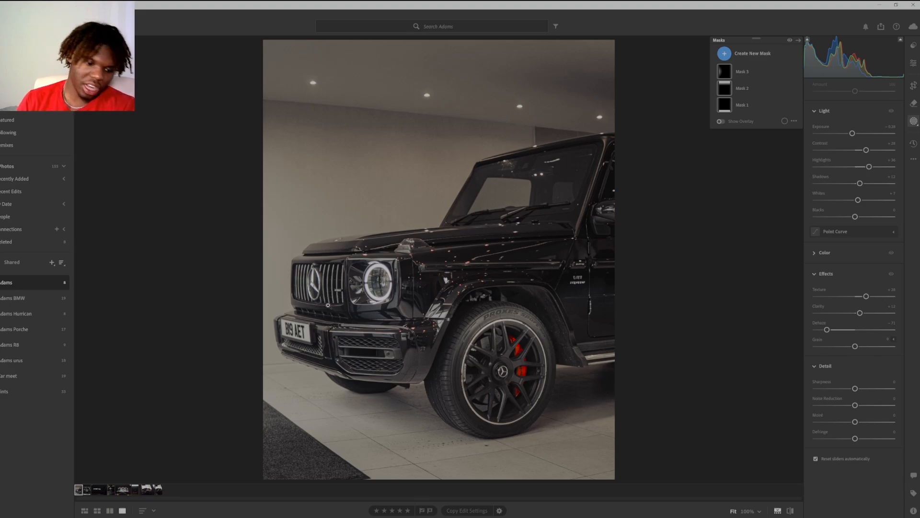
# - Add a fully feathered radial gradient mask and fit its wide oval around the car, from the bumper to past the photo's right edge
pyautogui.press('r')
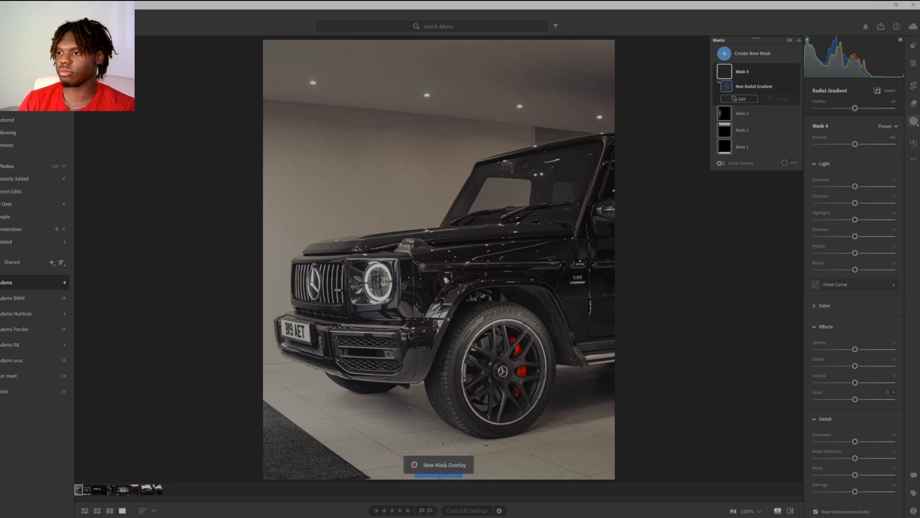
pyautogui.moveTo(429, 301); pyautogui.dragTo(723, 89)
pyautogui.moveTo(433, 301); pyautogui.dragTo(530, 269)
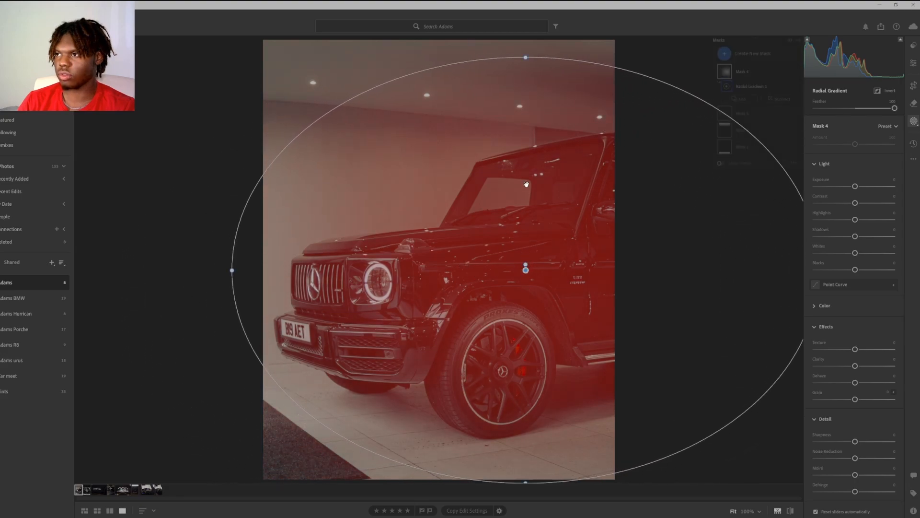
pyautogui.moveTo(527, 58); pyautogui.dragTo(526, 98)
pyautogui.moveTo(526, 277); pyautogui.dragTo(515, 285)
pyautogui.moveTo(224, 284); pyautogui.dragTo(258, 288)
pyautogui.moveTo(514, 277); pyautogui.dragTo(524, 304)
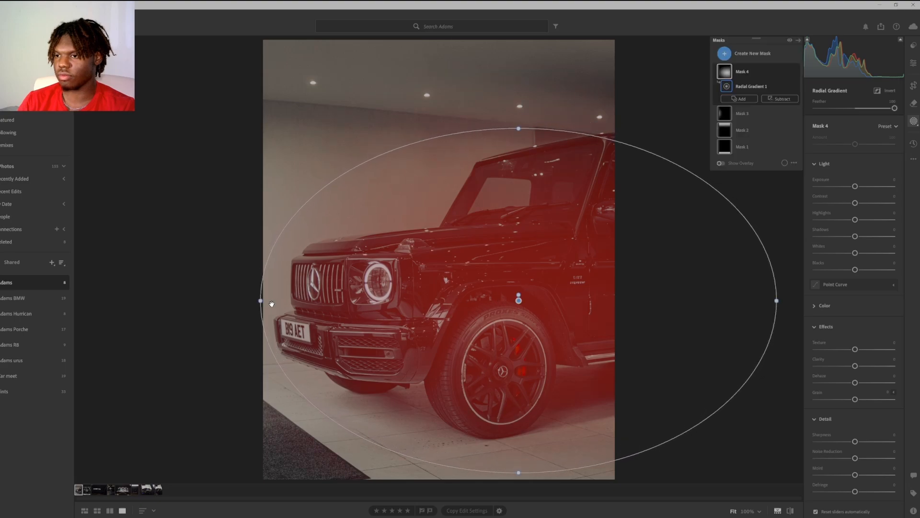
pyautogui.moveTo(261, 301); pyautogui.dragTo(268, 301)
pyautogui.moveTo(509, 309); pyautogui.dragTo(512, 297)
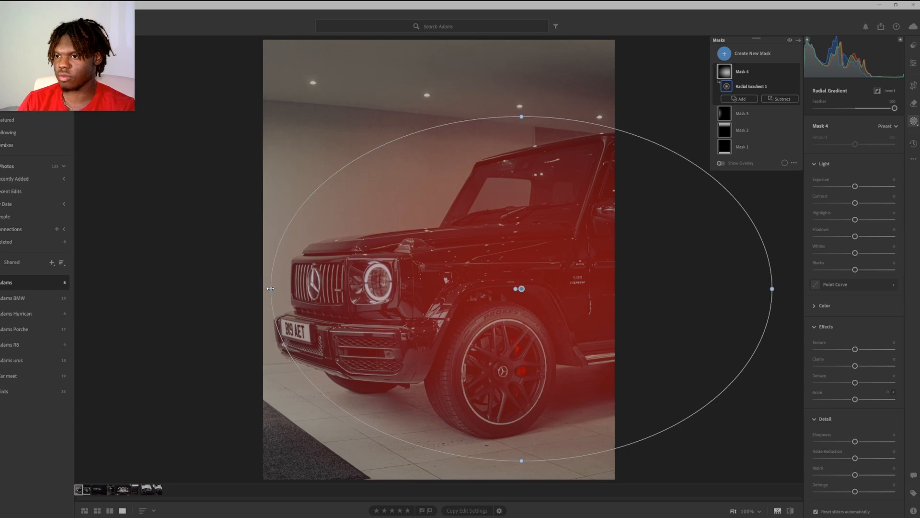
pyautogui.moveTo(271, 288); pyautogui.dragTo(254, 289)
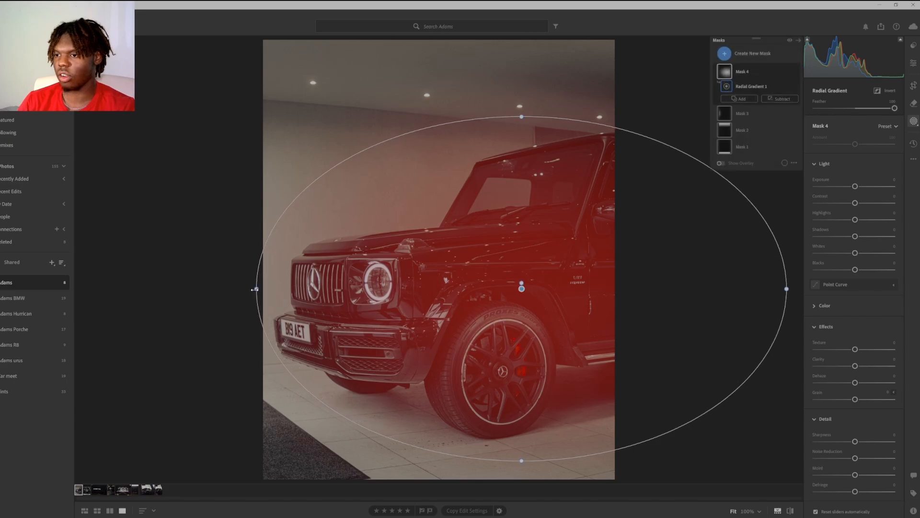
# - Invert the oval gradient mask around the car and slightly lower the exposure of its surroundings
pyautogui.click(878, 91)
pyautogui.moveTo(856, 188); pyautogui.dragTo(853, 188)
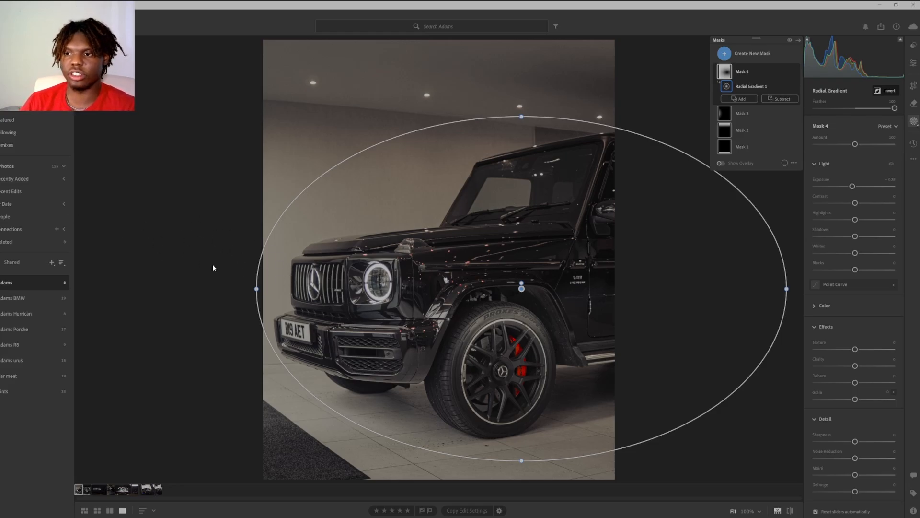
pyautogui.click(739, 113)
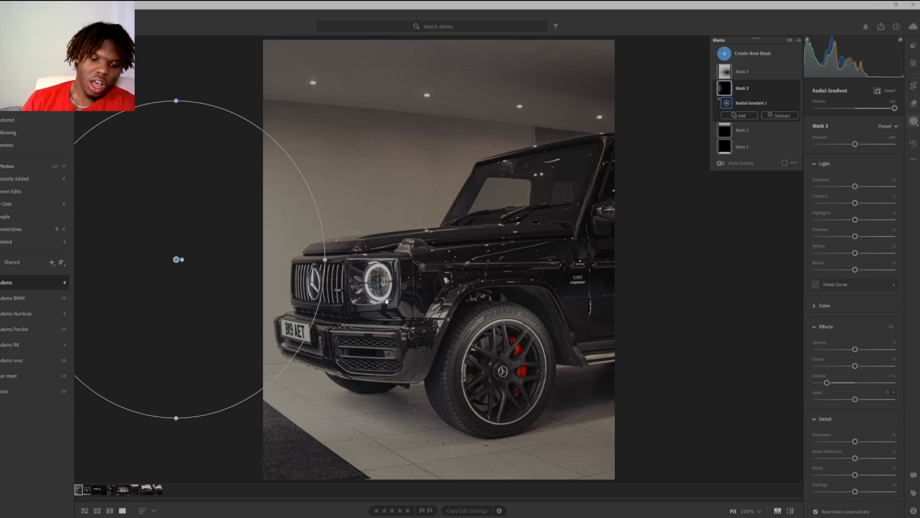
# - Add a linear gradient mask along the photo's right edge with exposure about -0.12, shadows about -57 and whites about -45
pyautogui.press('l')
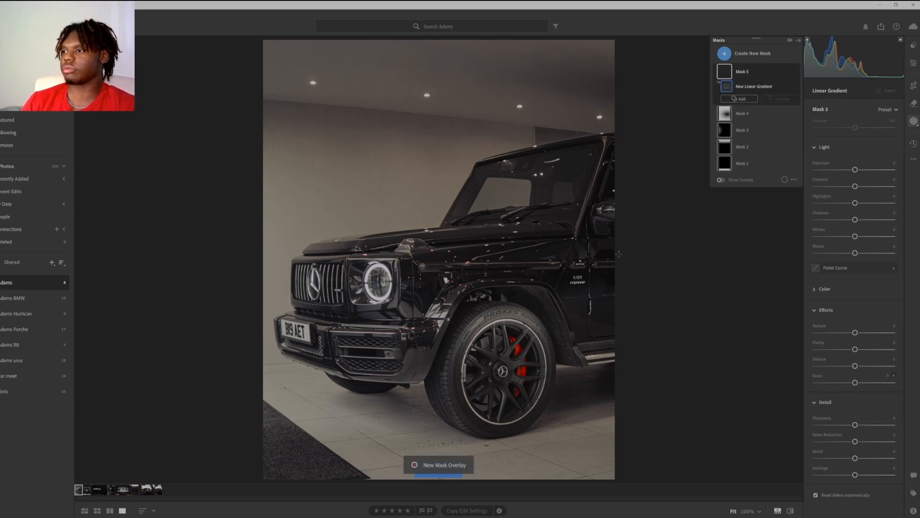
pyautogui.moveTo(680, 246); pyautogui.dragTo(573, 253)
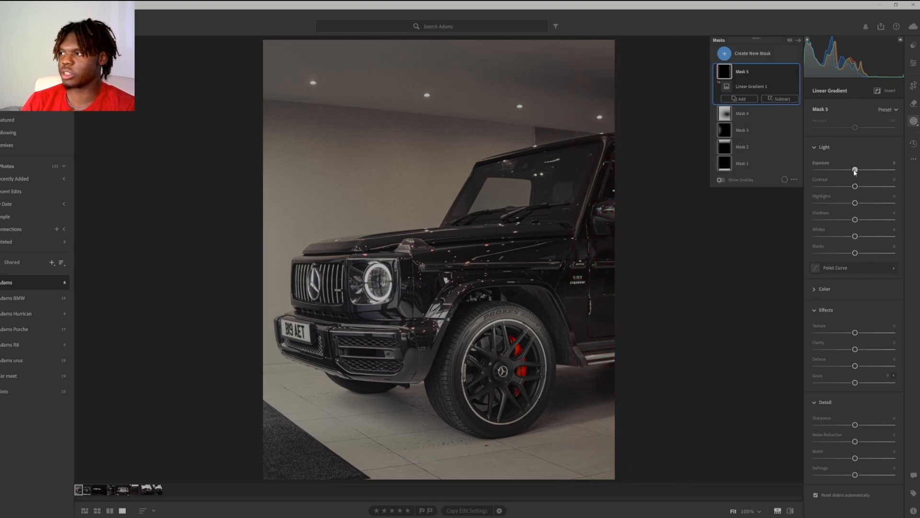
pyautogui.moveTo(855, 171); pyautogui.dragTo(854, 171)
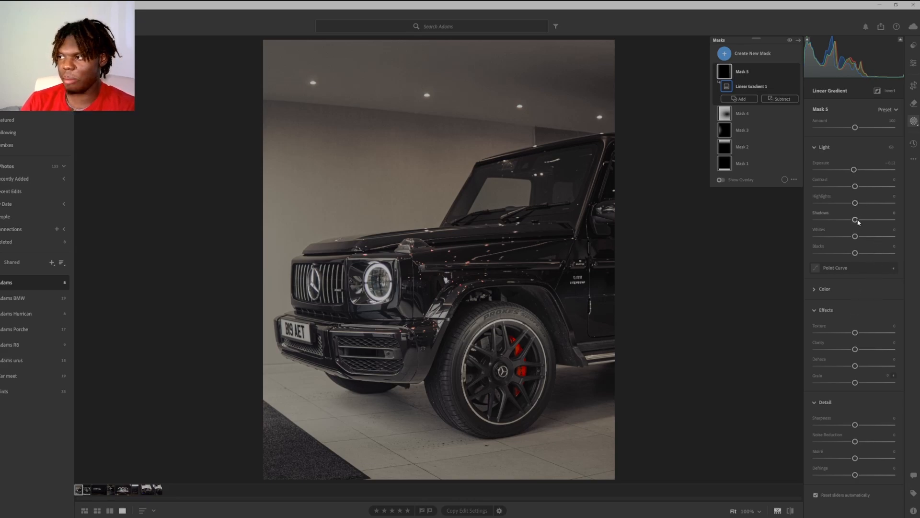
pyautogui.moveTo(856, 220); pyautogui.dragTo(836, 236)
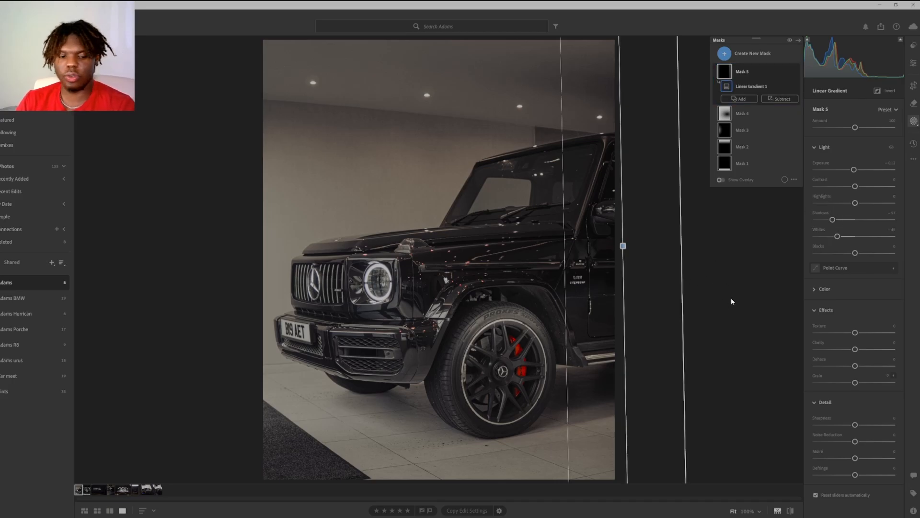
# - Compare the edited photo with the original and return to the edited view
pyautogui.press('\\')
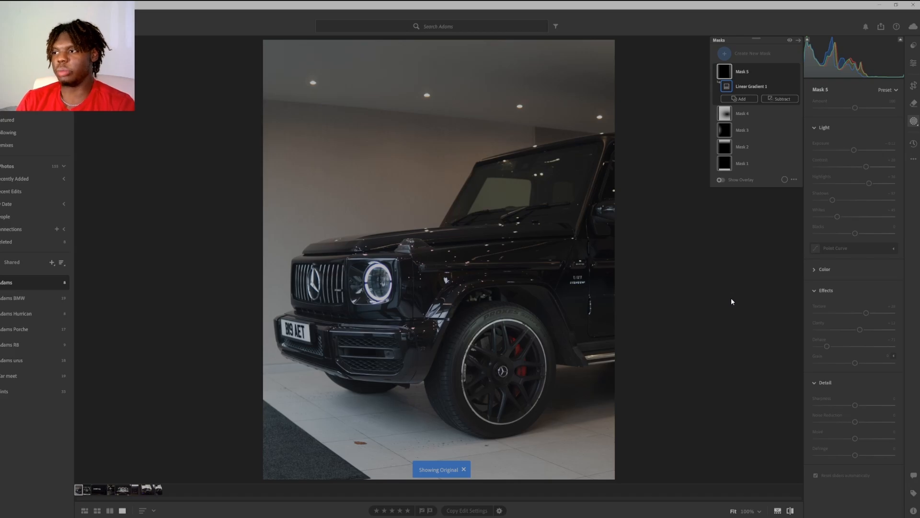
pyautogui.press('\\')
pyautogui.press('Escape')
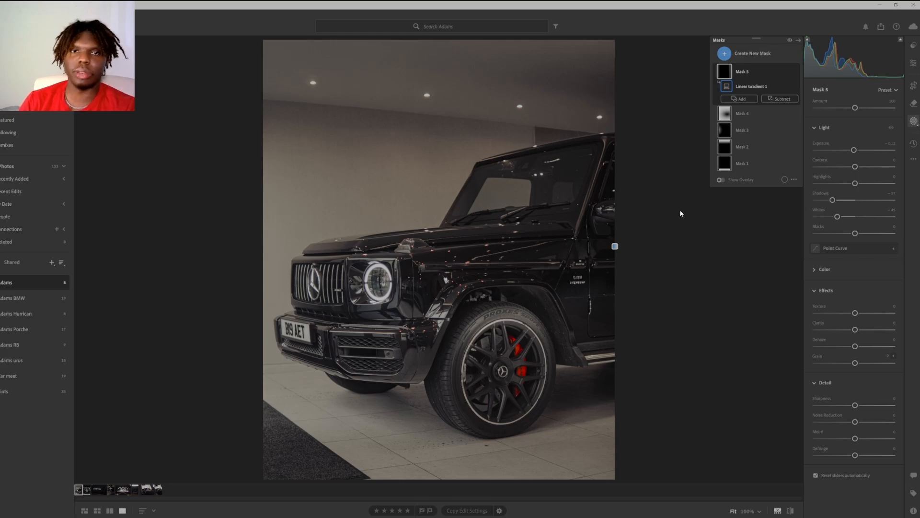
# - Create a mask of the whole car with automatic subject selection
pyautogui.click(761, 55)
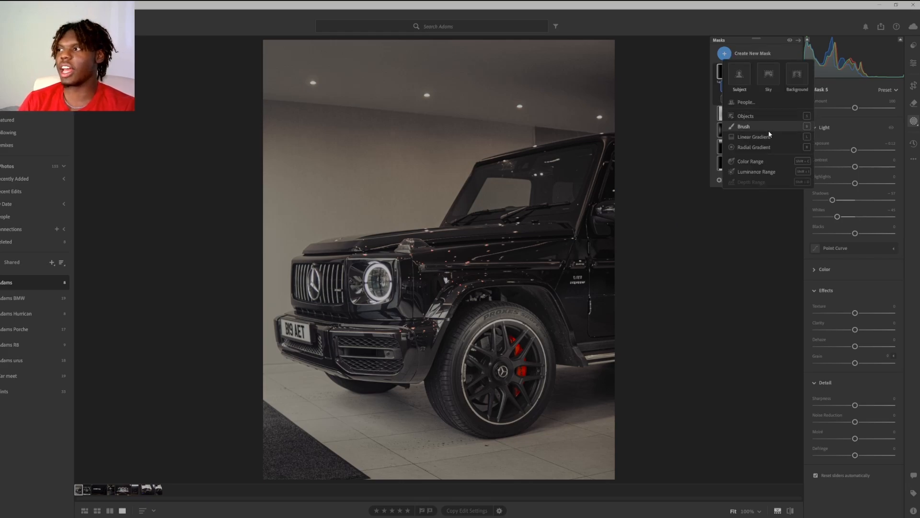
pyautogui.click(743, 75)
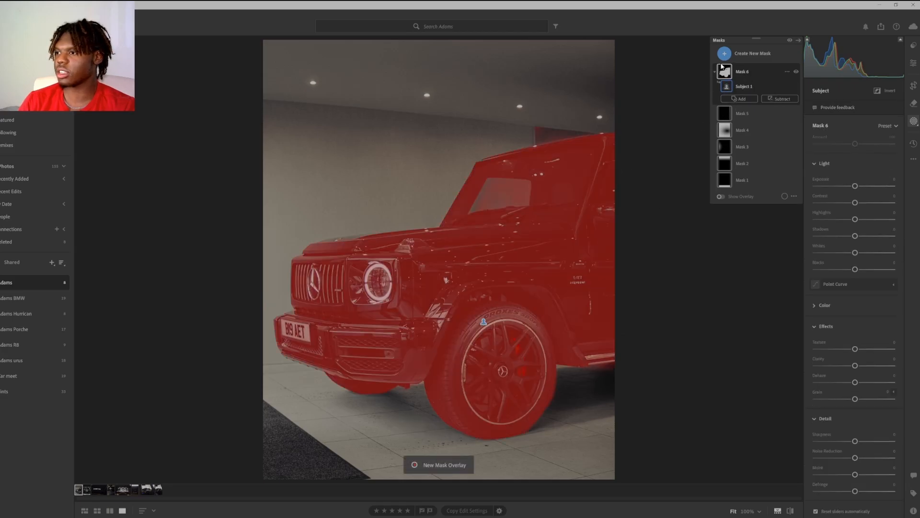
pyautogui.click(751, 54)
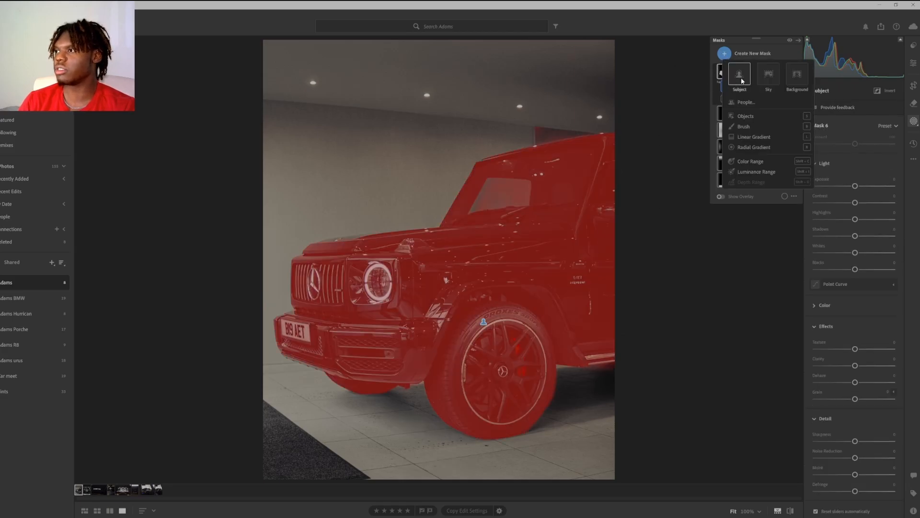
pyautogui.click(697, 298)
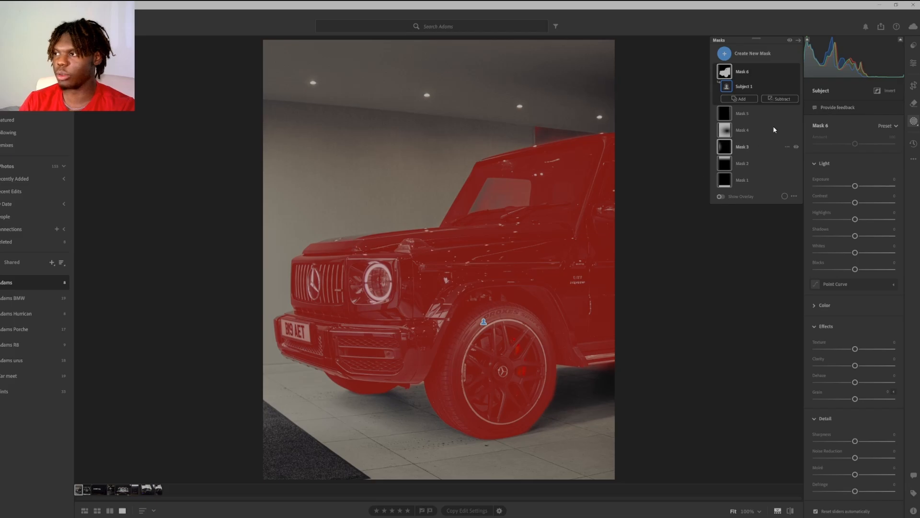
# - Add a brush component with zero feather to the car's subject mask and paint over the window visible through the windshield
pyautogui.click(739, 100)
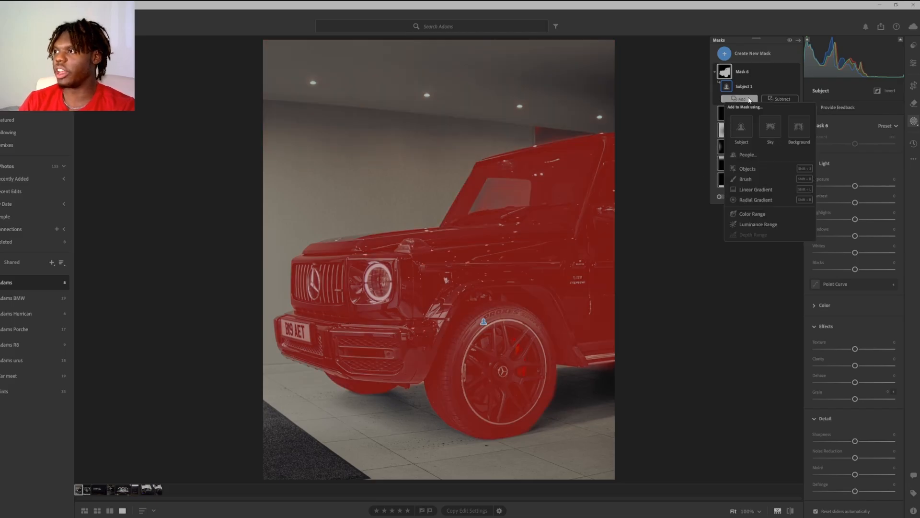
pyautogui.click(753, 181)
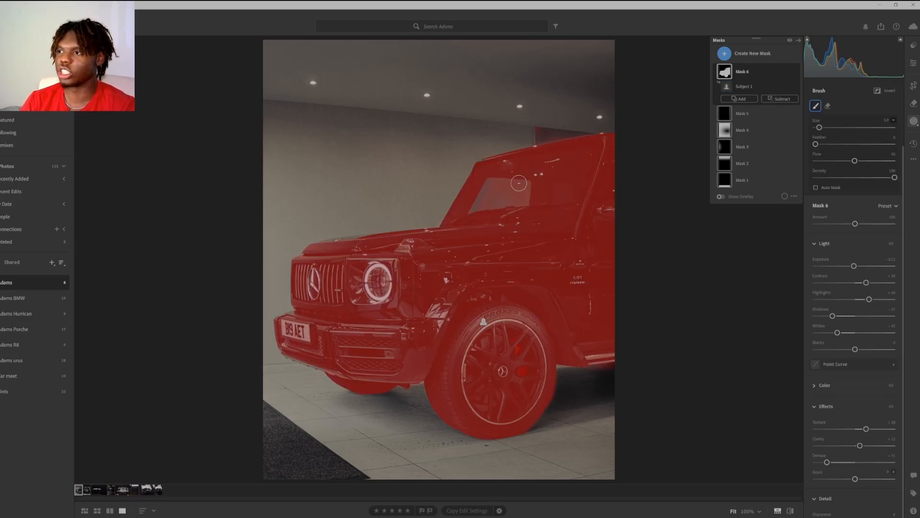
pyautogui.click(750, 101)
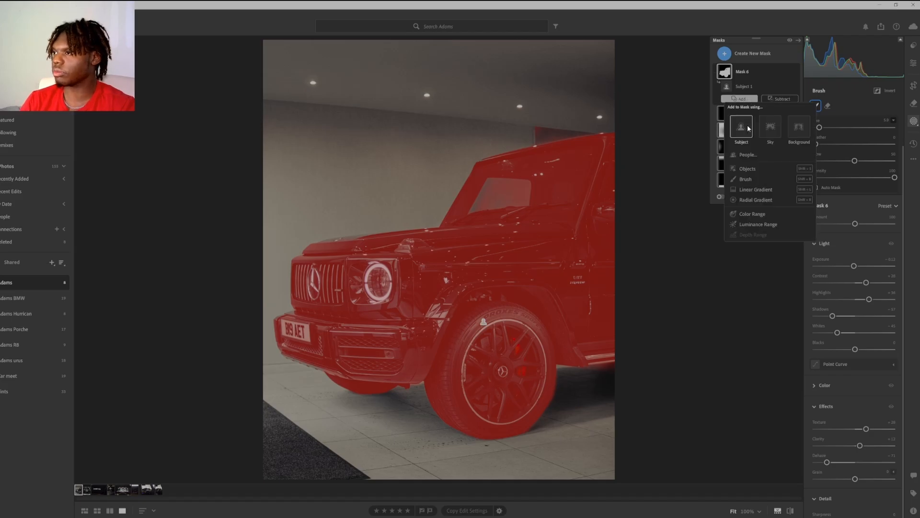
pyautogui.click(751, 179)
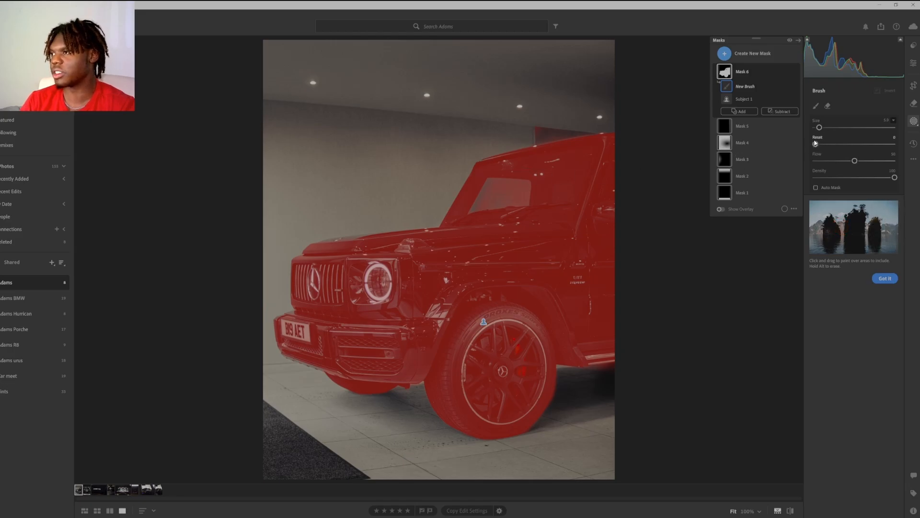
pyautogui.moveTo(815, 143); pyautogui.dragTo(871, 144)
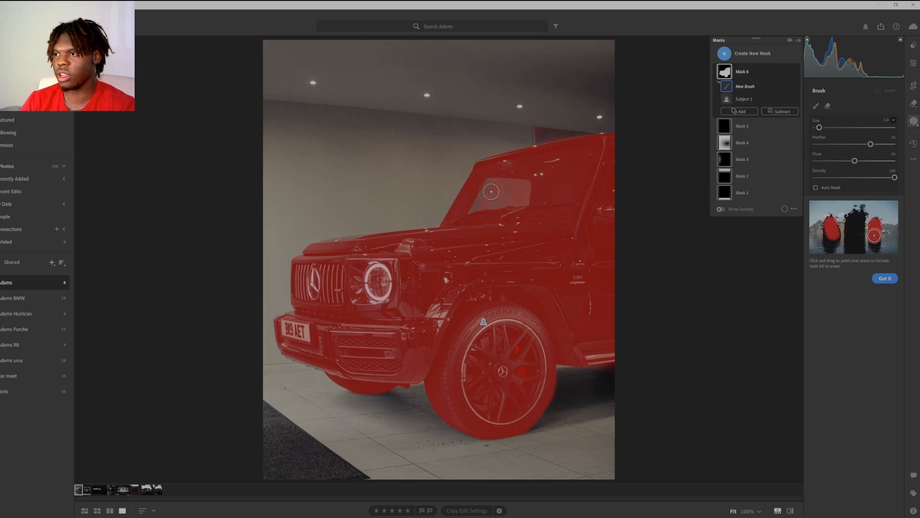
pyautogui.moveTo(870, 144)
pyautogui.mouseDown()
pyautogui.moveTo(775, 151)
pyautogui.moveTo(783, 151)
pyautogui.mouseUp()
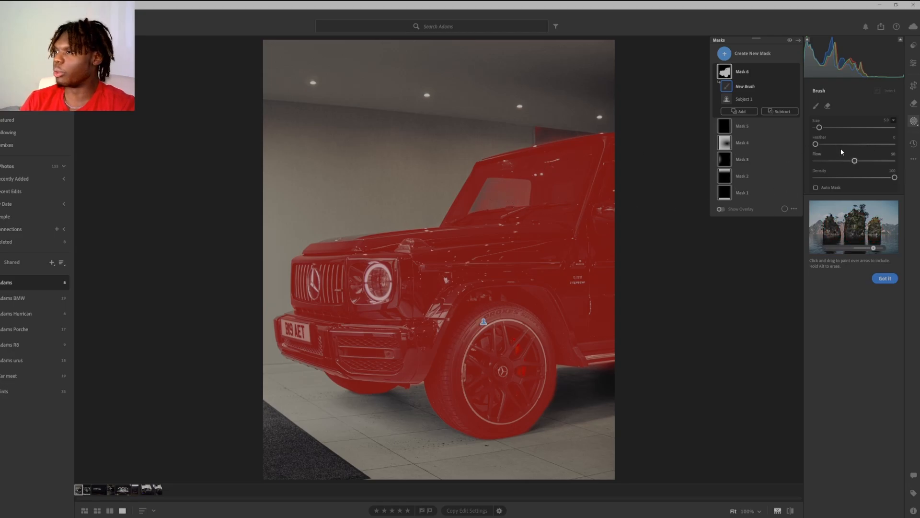
pyautogui.click(822, 128)
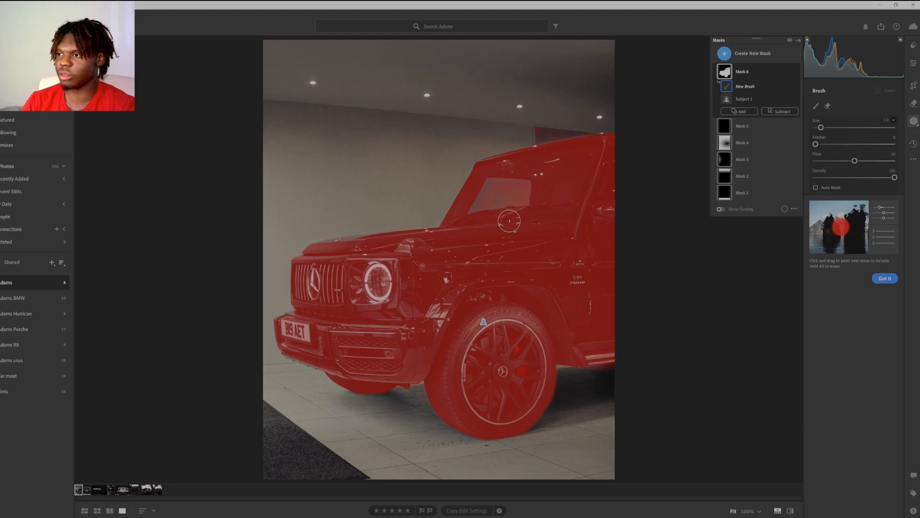
pyautogui.scroll(1, 509, 220)
pyautogui.scroll(-2, 491, 185)
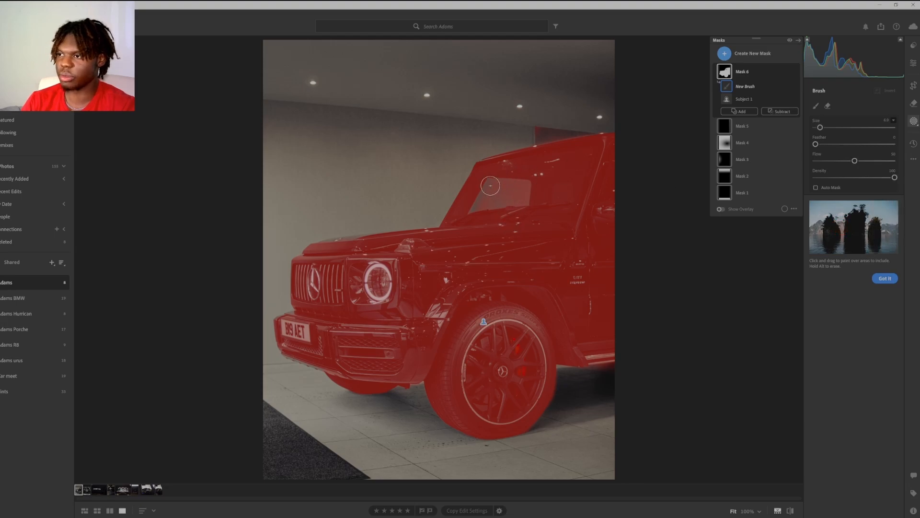
pyautogui.click(490, 185)
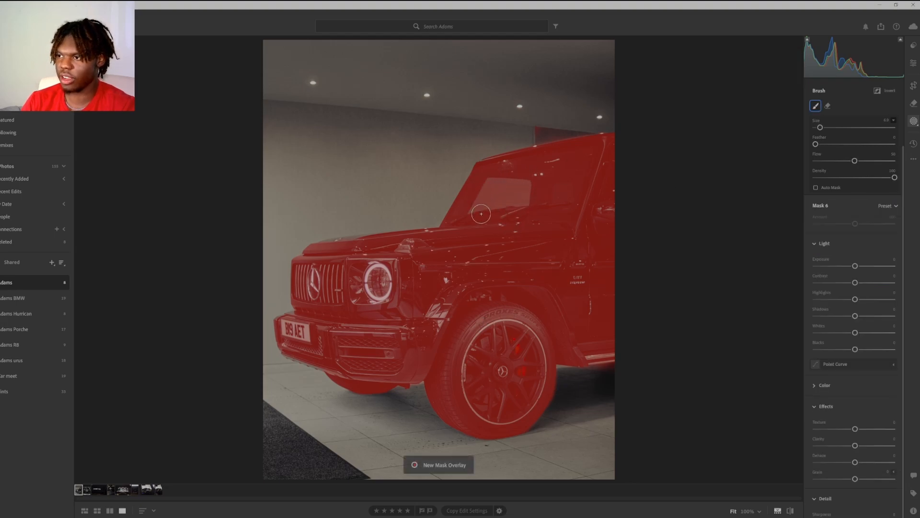
pyautogui.scroll(-5, 350, 239)
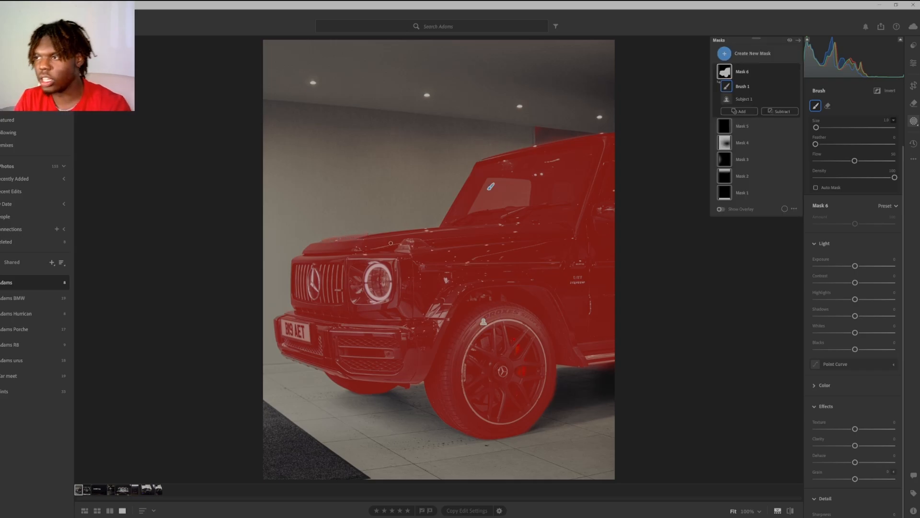
# - Raise the car mask's exposure to about 0.14, contrast to 22, highlights to 61, shadows to 9 and whites to 27
pyautogui.click(913, 63)
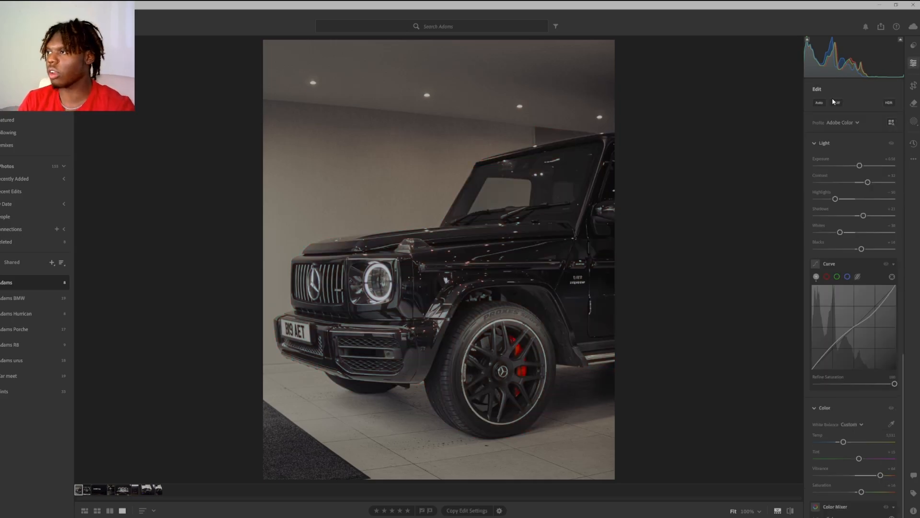
pyautogui.click(914, 122)
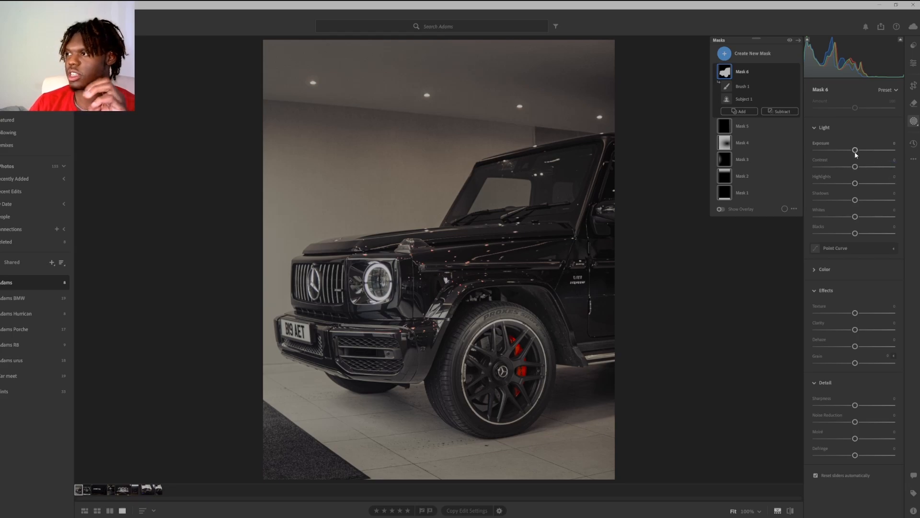
pyautogui.moveTo(855, 151); pyautogui.dragTo(877, 185)
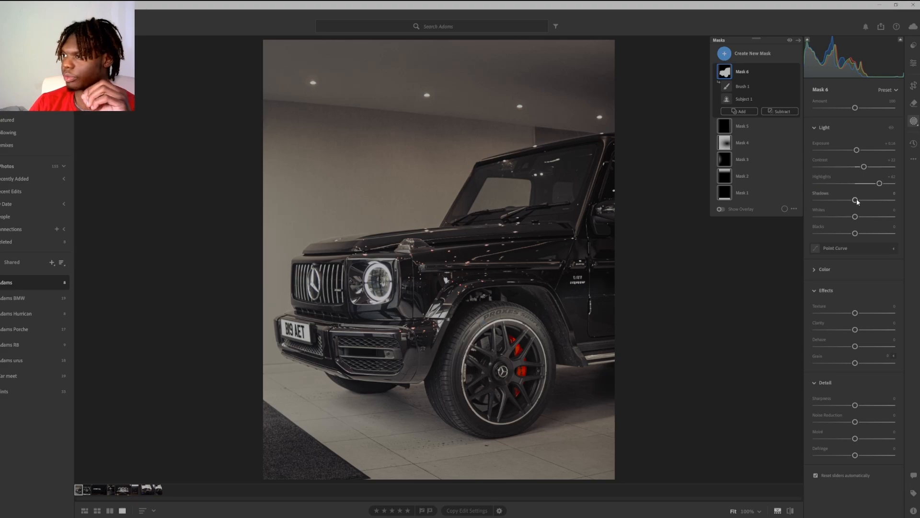
pyautogui.moveTo(855, 200); pyautogui.dragTo(860, 203)
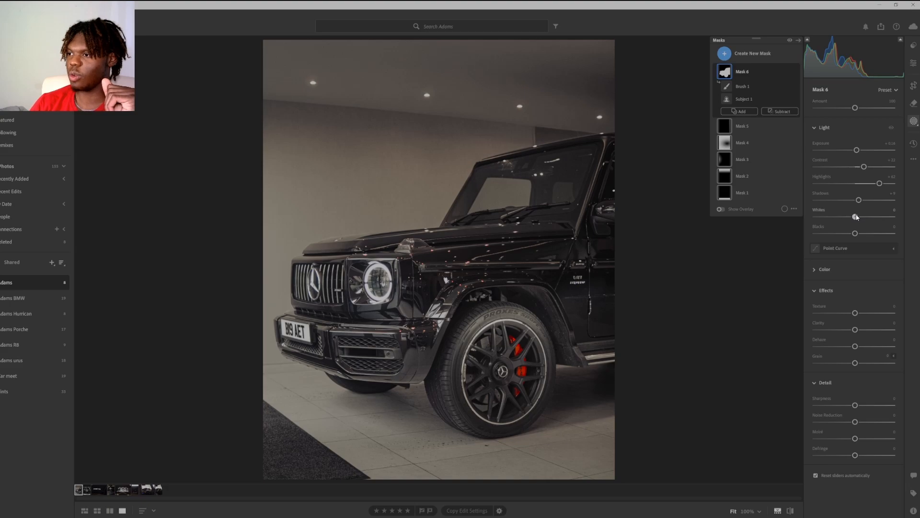
pyautogui.moveTo(855, 217); pyautogui.dragTo(867, 220)
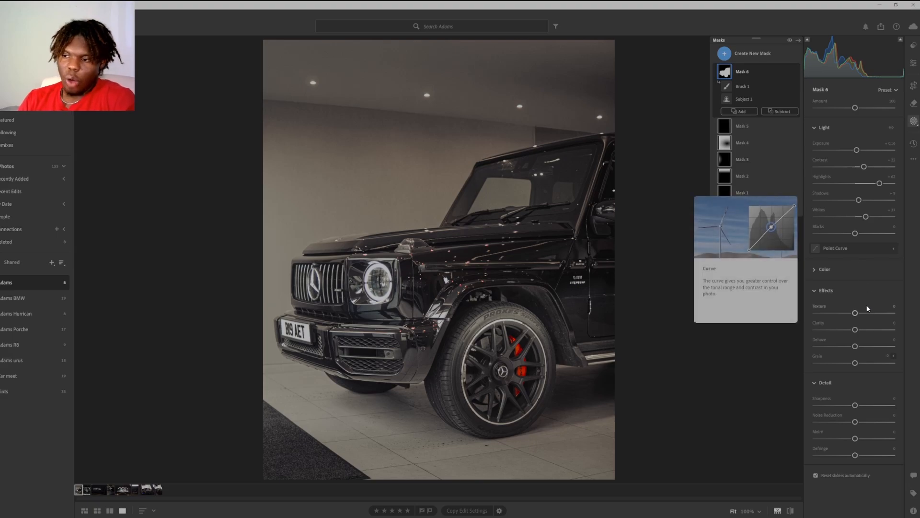
# - Raise the car mask's texture to about 45, clarity to about 2 and dehaze to about 20
pyautogui.click(856, 290)
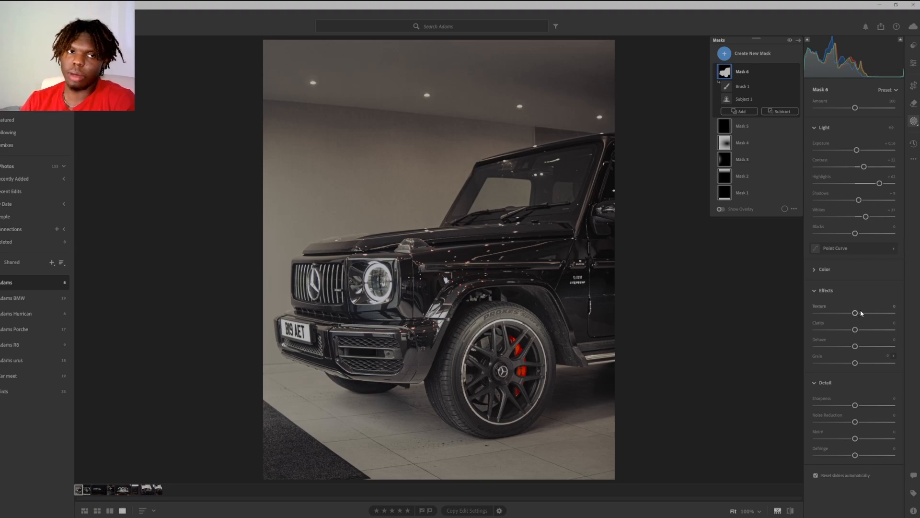
pyautogui.moveTo(855, 313); pyautogui.dragTo(860, 315)
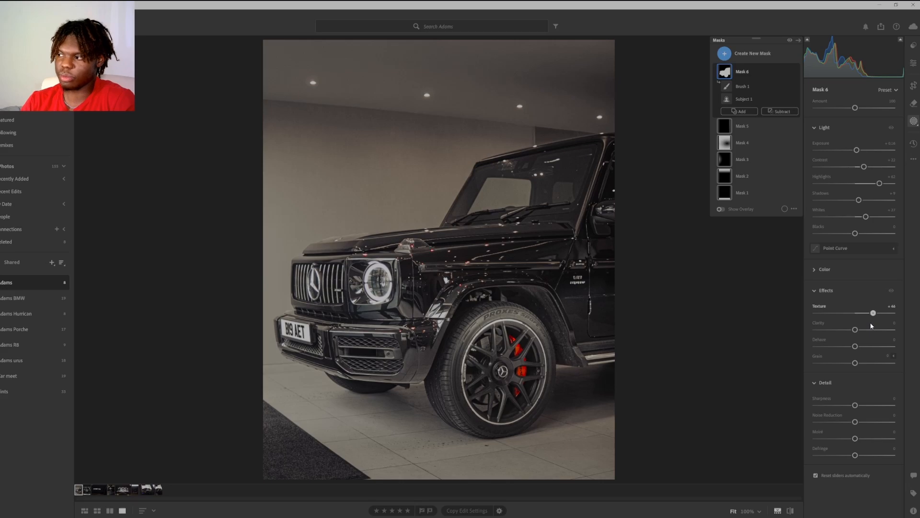
pyautogui.moveTo(856, 329); pyautogui.dragTo(855, 330)
pyautogui.click(893, 323)
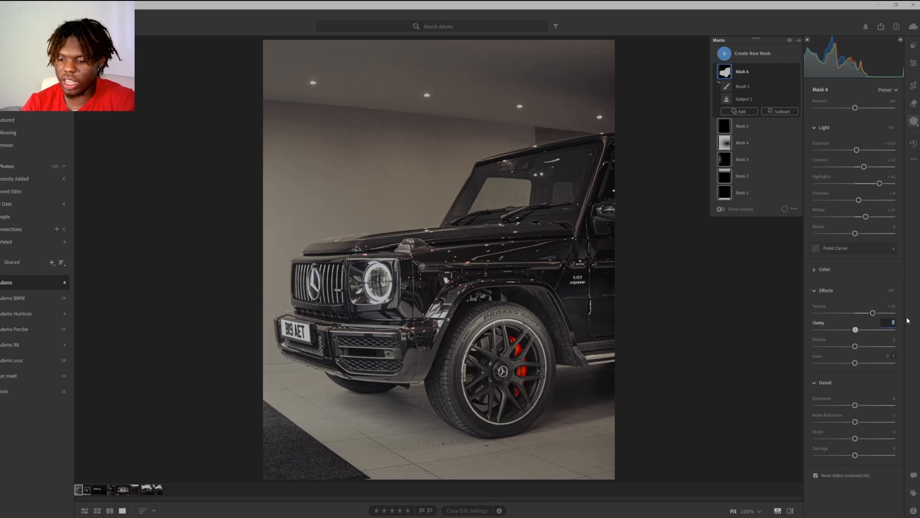
pyautogui.press('Return')
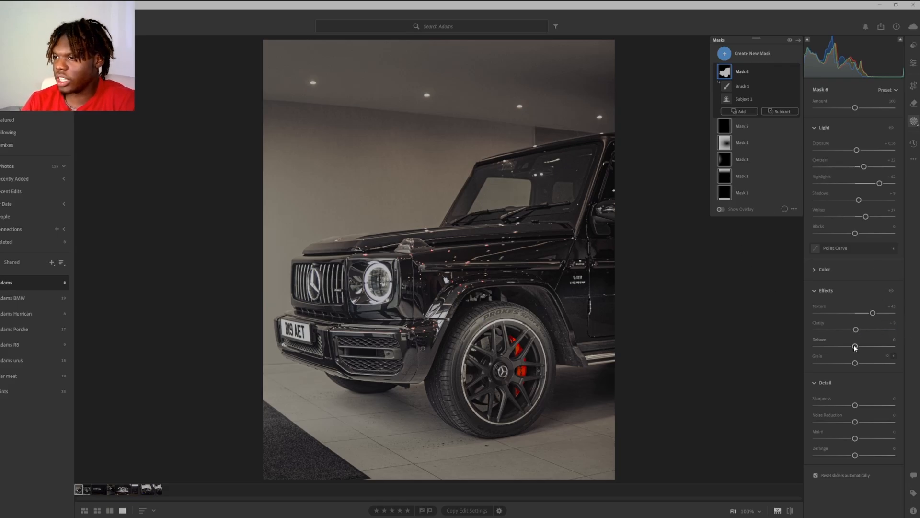
pyautogui.moveTo(855, 347); pyautogui.dragTo(864, 351)
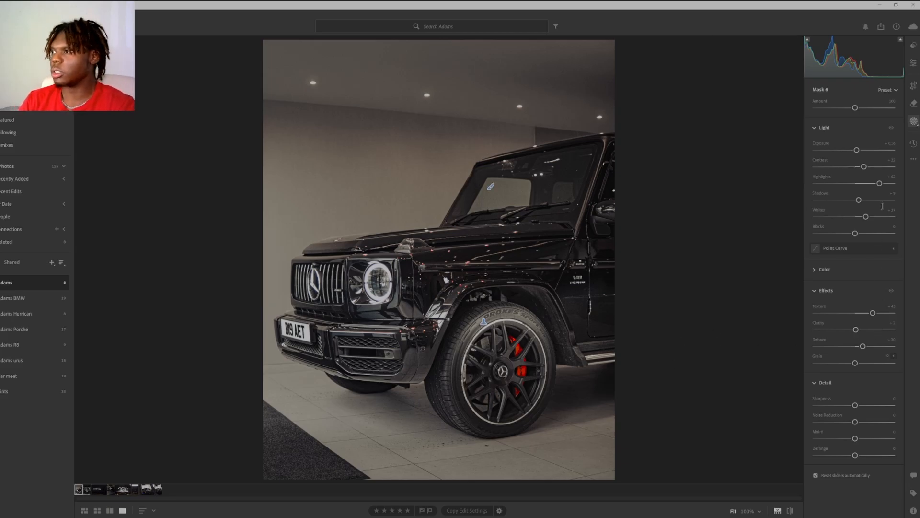
# - Leave masking and compare the whole edited photo with its original version
pyautogui.press('e')
pyautogui.click(914, 88)
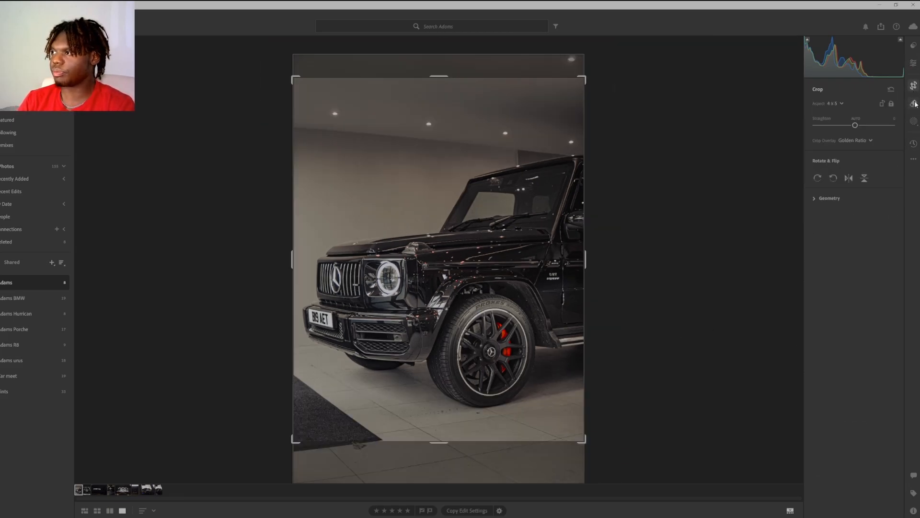
pyautogui.click(915, 84)
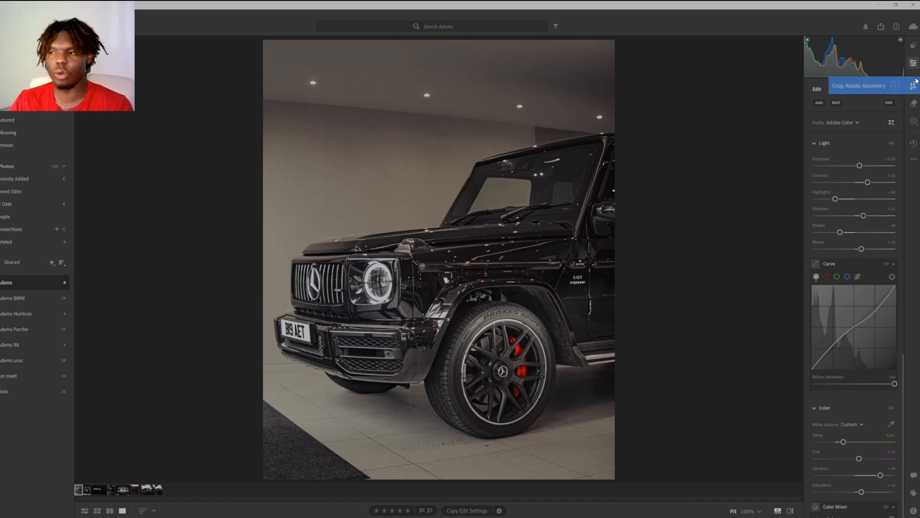
pyautogui.press('\\')
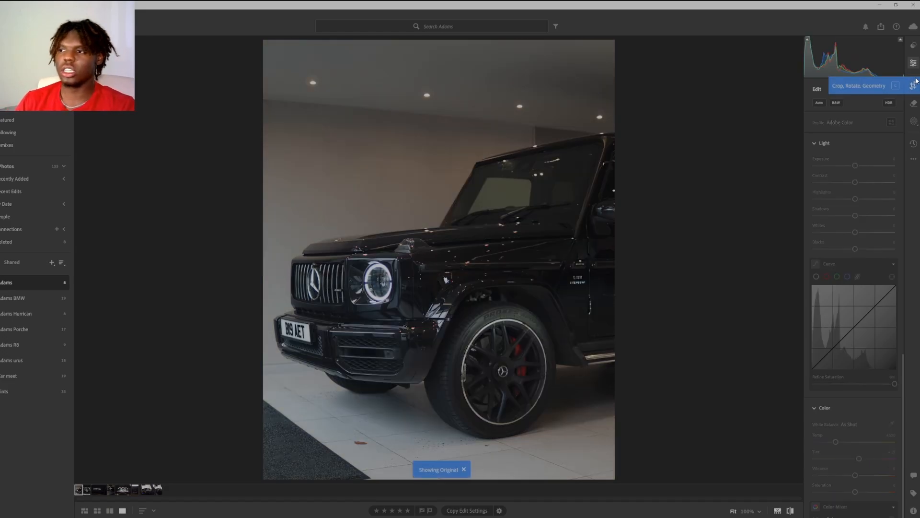
pyautogui.press('\\')
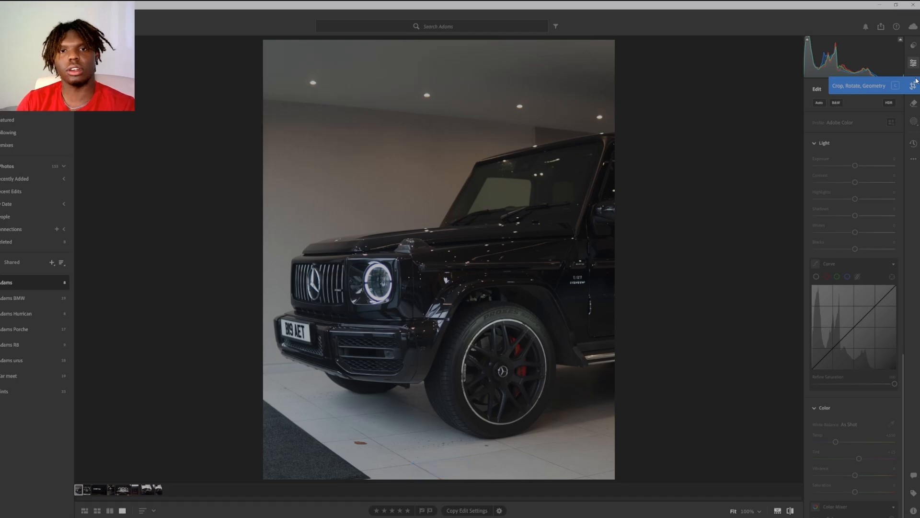